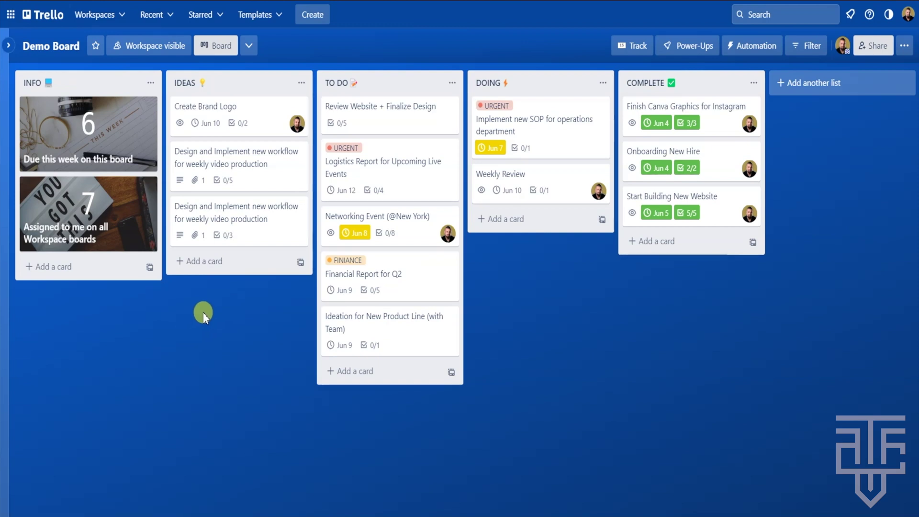
Step: Set the first IDEAS workflow card's due date to June 8
{"action": "left_click", "coordinate": [259, 181]}
{"action": "left_click", "coordinate": [574, 188]}
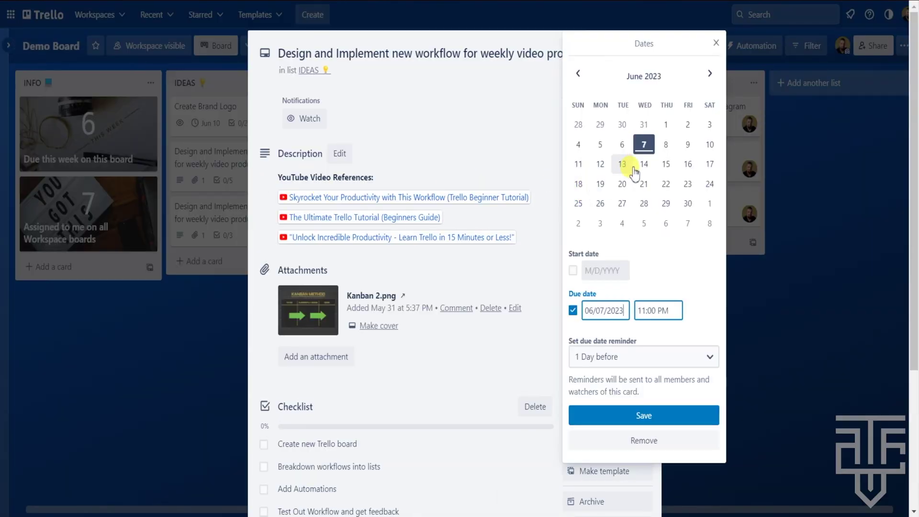
{"action": "left_click", "coordinate": [663, 145]}
{"action": "left_click", "coordinate": [626, 415]}
{"action": "left_click", "coordinate": [647, 45]}
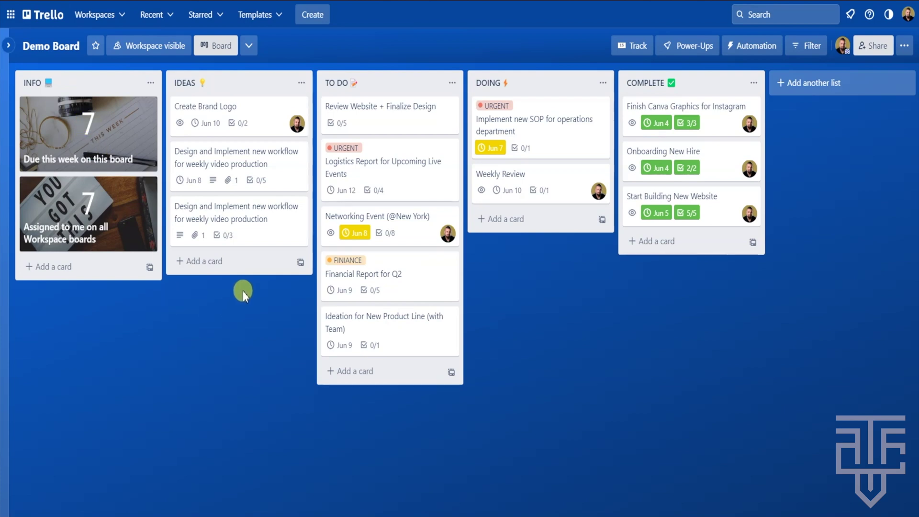
Step: Review the cards listed in the Due this week dashcard
{"action": "left_click", "coordinate": [82, 127]}
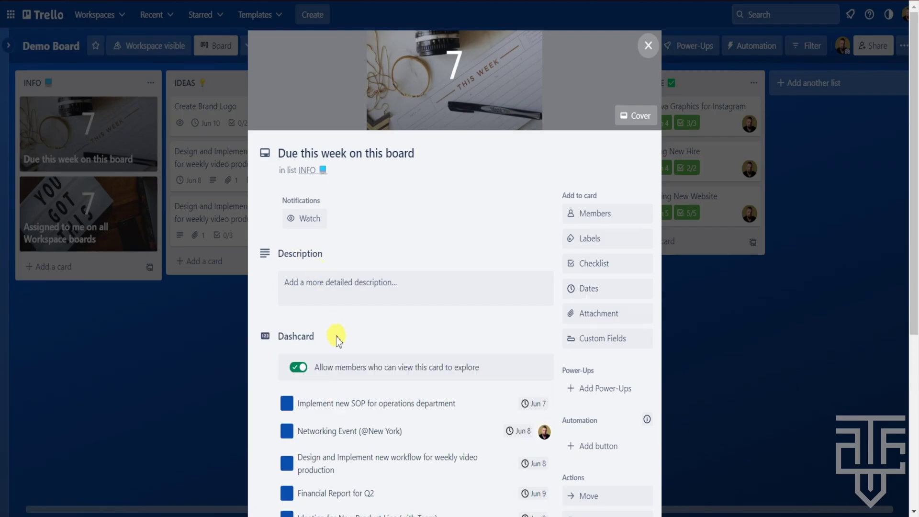
{"action": "scroll", "coordinate": [330, 345], "scroll_direction": "down", "scroll_amount": 5}
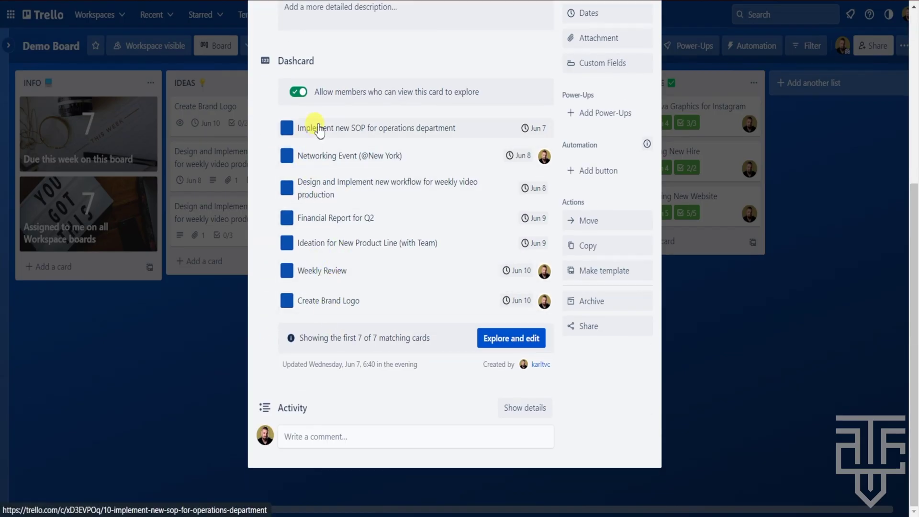
{"action": "left_click", "coordinate": [188, 340]}
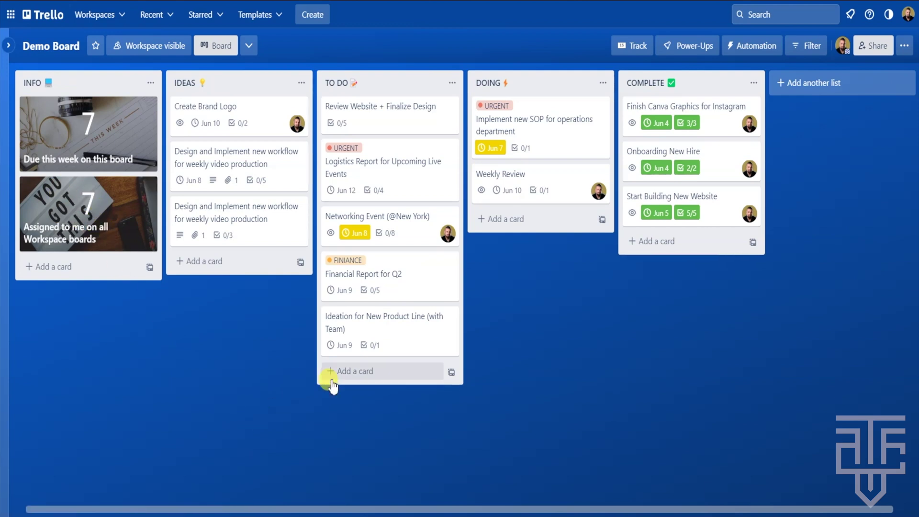
Step: Add yourself as a member of the Ideation for New Product Line card
{"action": "left_click", "coordinate": [409, 335]}
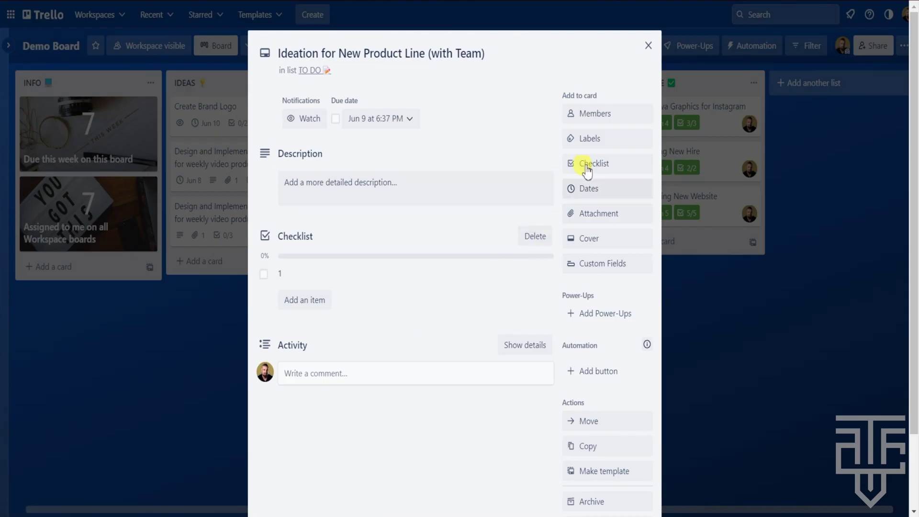
{"action": "left_click", "coordinate": [596, 113]}
{"action": "left_click", "coordinate": [582, 220]}
{"action": "left_click", "coordinate": [713, 140]}
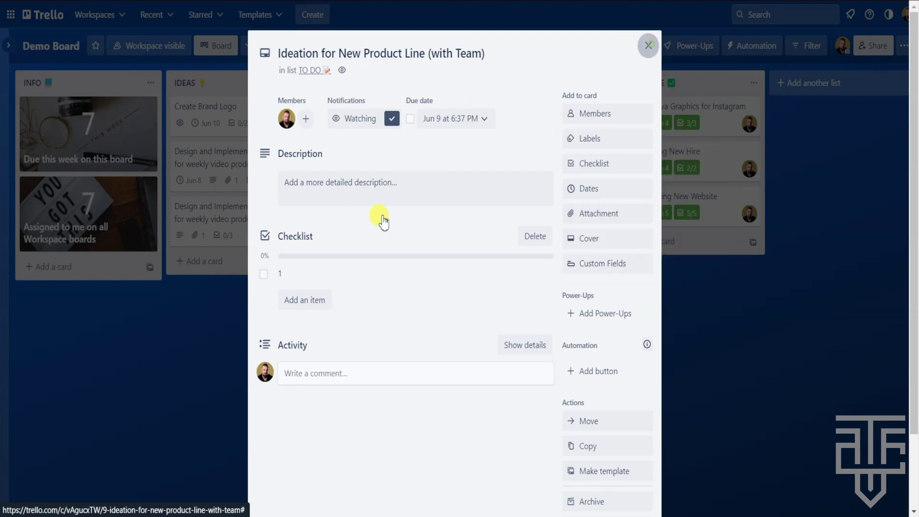
{"action": "left_click", "coordinate": [648, 45]}
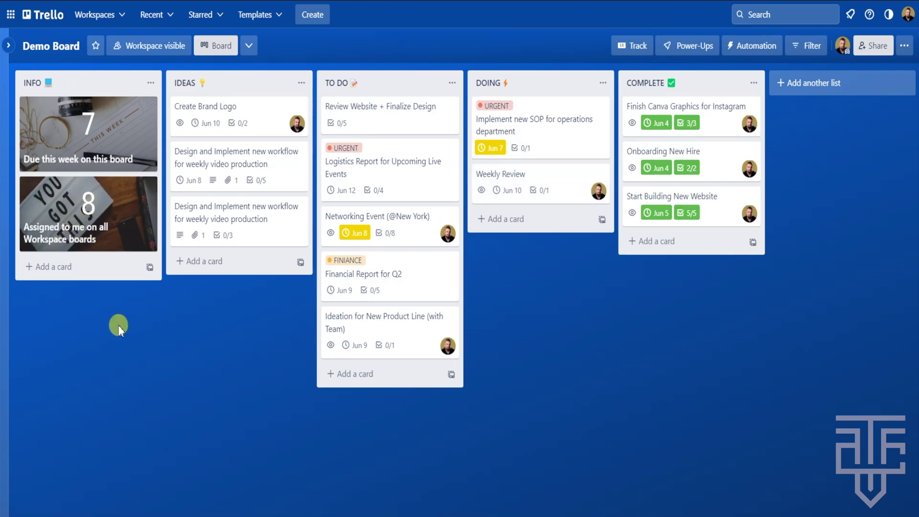
Step: Search the Power-Up catalogue for 'dash' and add Dashcards to Demo Board
{"action": "left_click", "coordinate": [683, 46]}
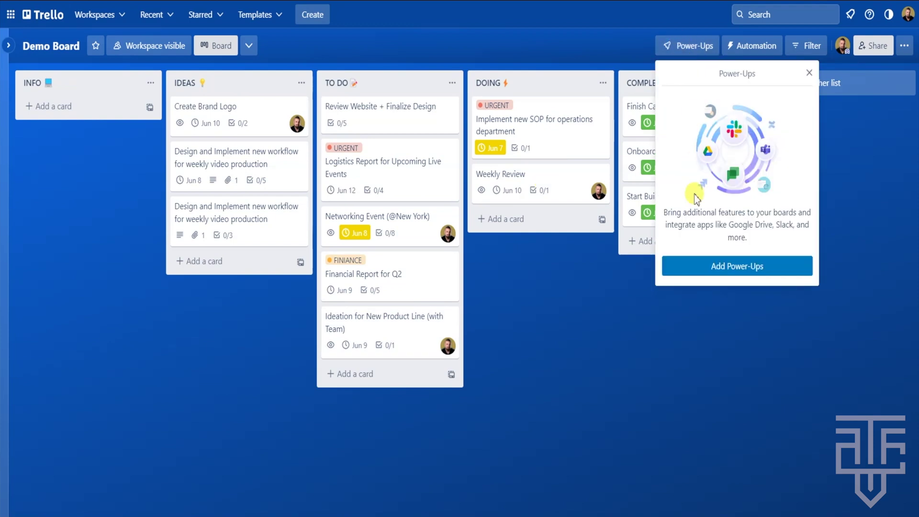
{"action": "left_click", "coordinate": [731, 269]}
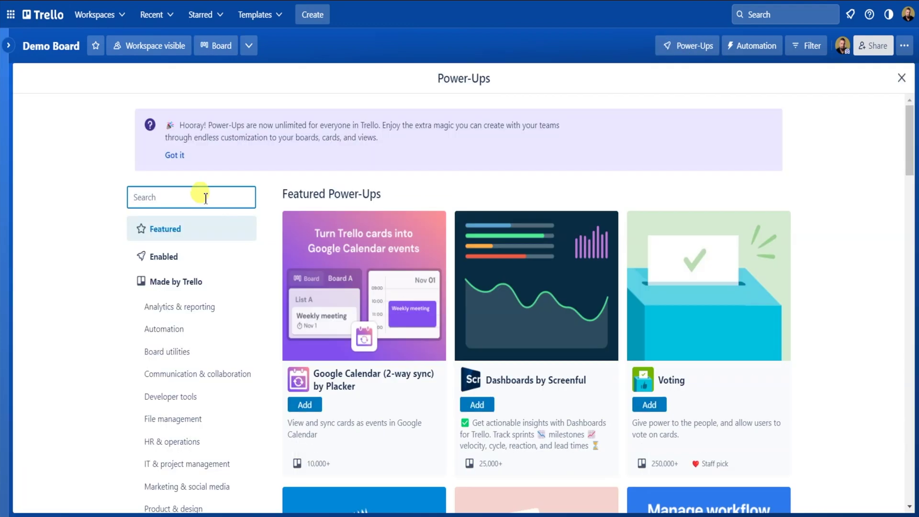
{"action": "left_click", "coordinate": [205, 197]}
{"action": "type", "text": "dash"}
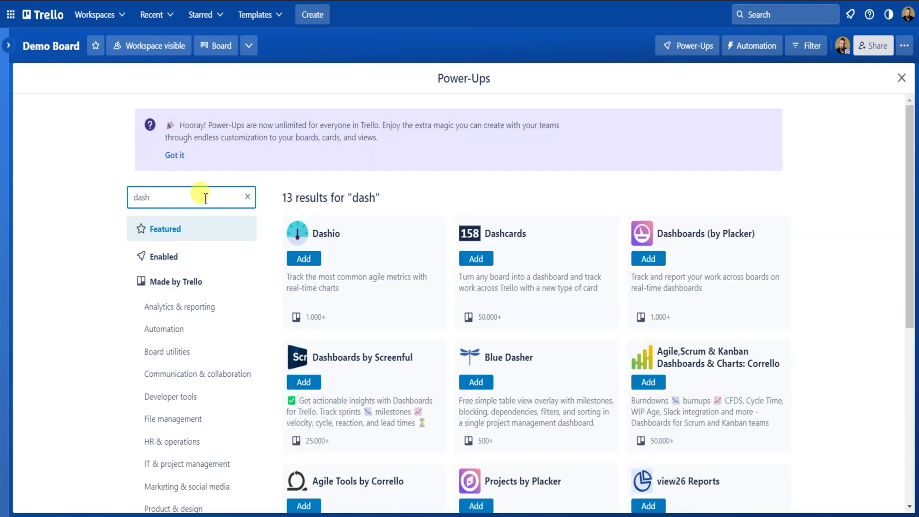
{"action": "left_click", "coordinate": [478, 261]}
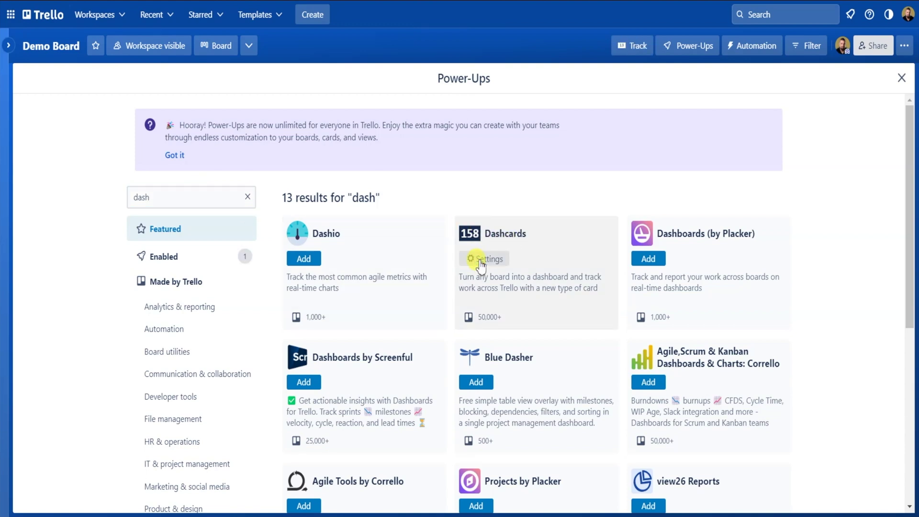
{"action": "left_click", "coordinate": [900, 77]}
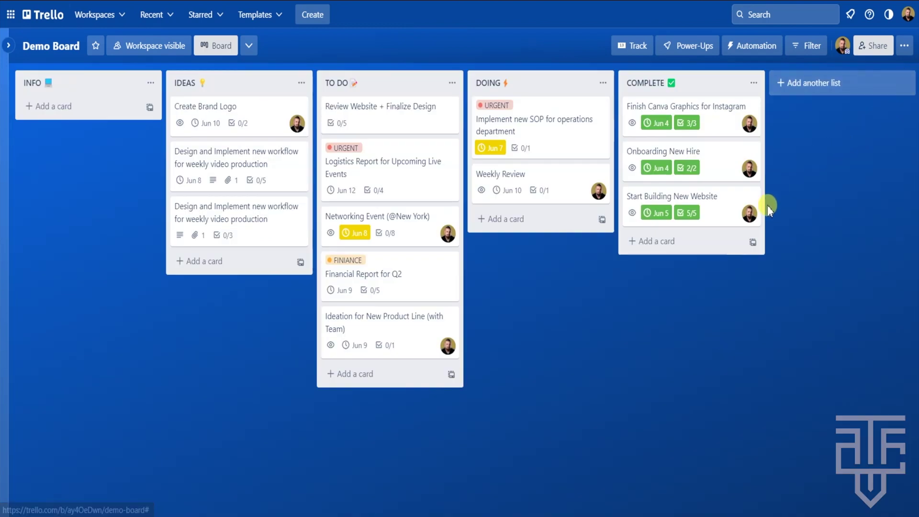
Step: Browse the Dashcards Track gallery's tiles: Assigned to me, Due this week, Overdue and others
{"action": "left_click", "coordinate": [634, 47]}
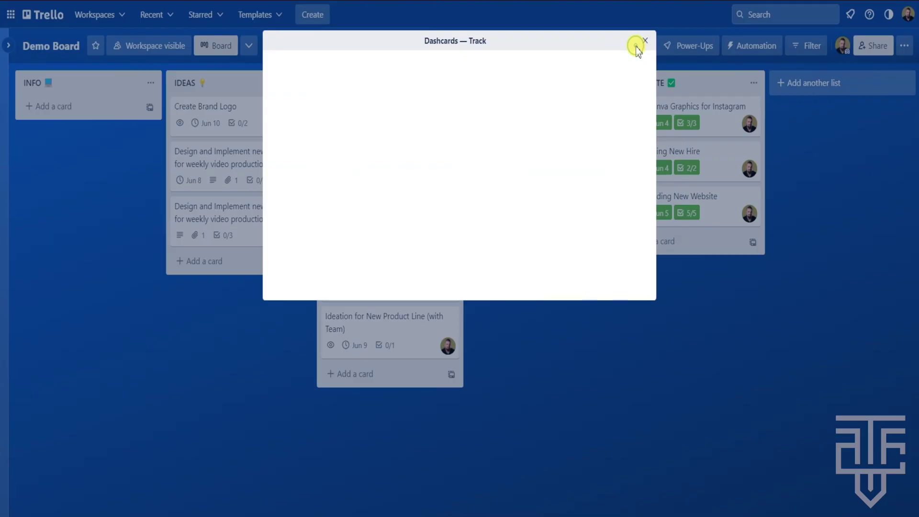
{"action": "mouse_move", "coordinate": [366, 93]}
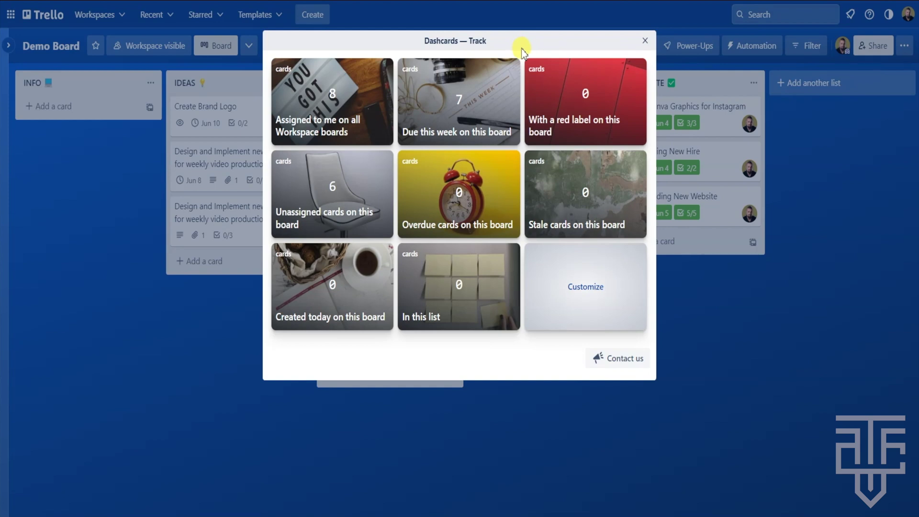
{"action": "mouse_move", "coordinate": [316, 232]}
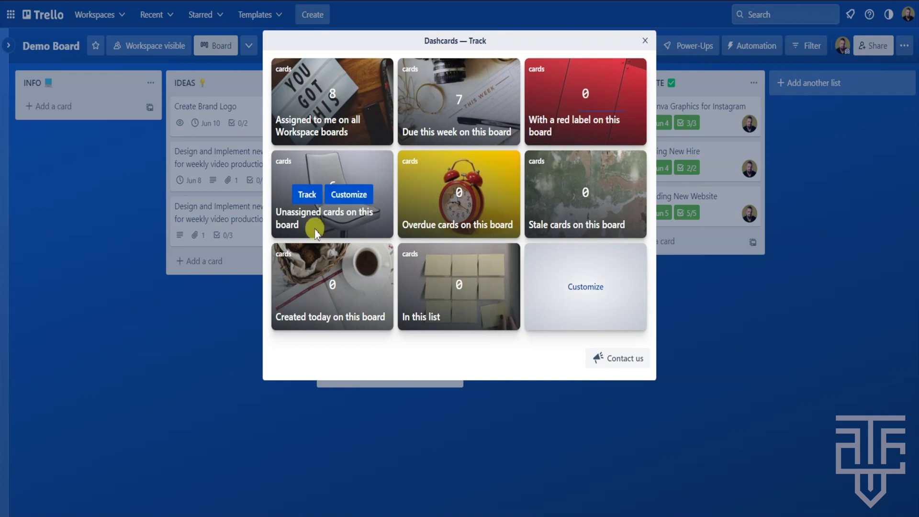
{"action": "mouse_move", "coordinate": [412, 234]}
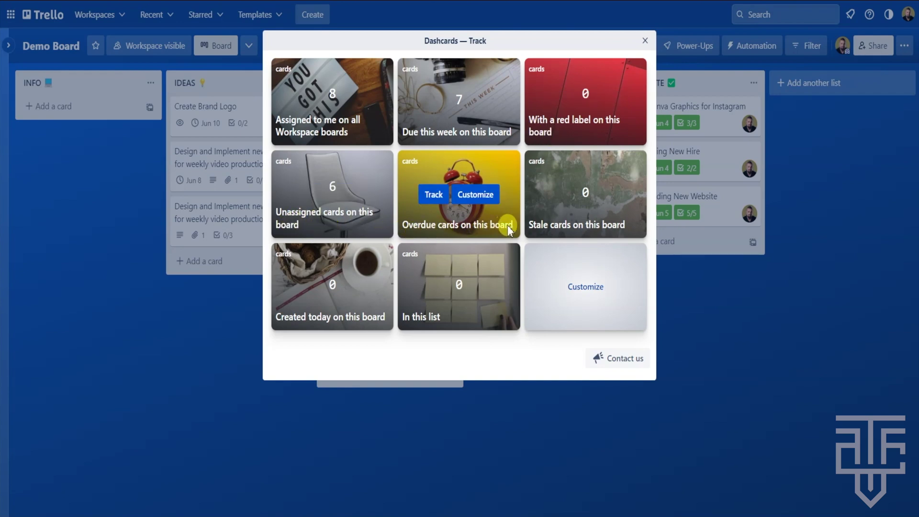
{"action": "mouse_move", "coordinate": [416, 320]}
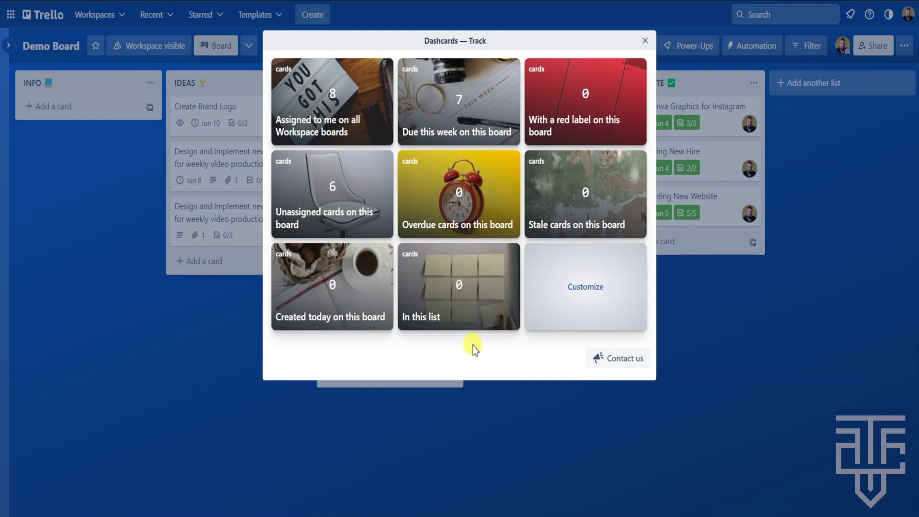
{"action": "mouse_move", "coordinate": [434, 117]}
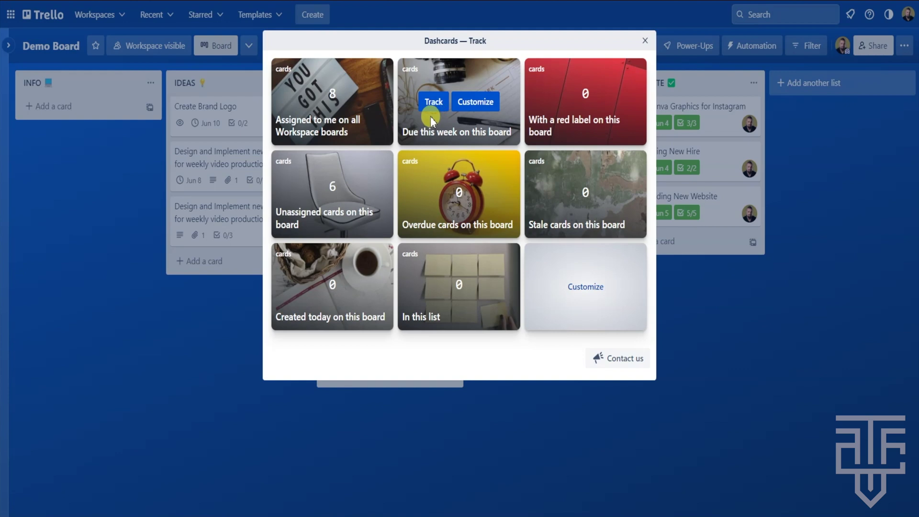
{"action": "left_click", "coordinate": [432, 104]}
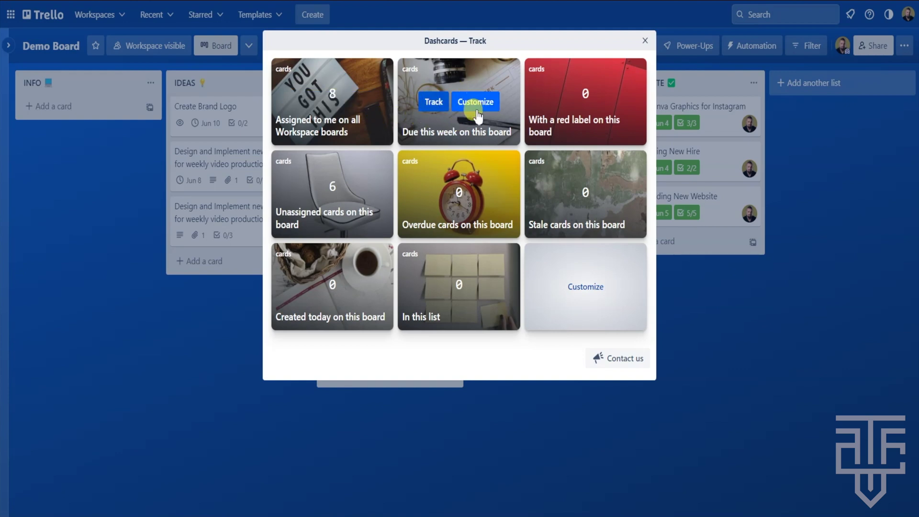
{"action": "mouse_move", "coordinate": [567, 115]}
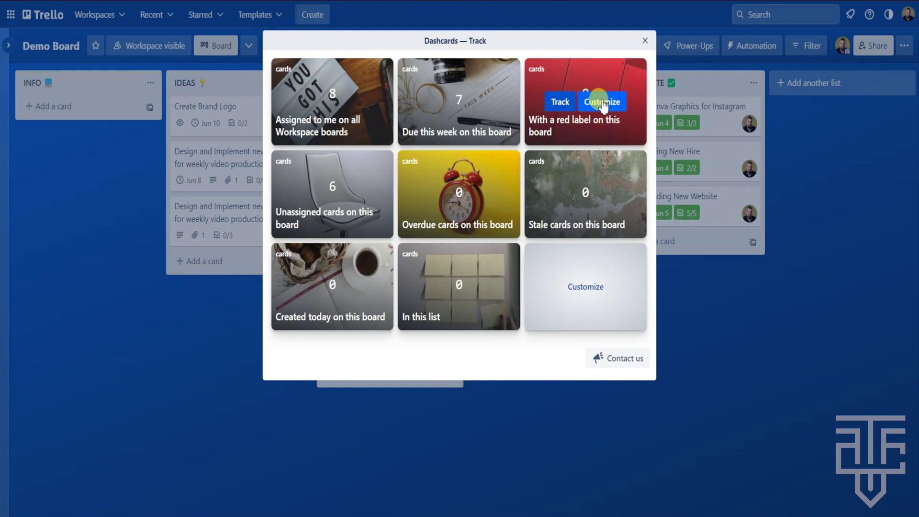
Step: Try customizing the red-label dashcard and a new custom dashcard, discarding both
{"action": "left_click", "coordinate": [603, 102]}
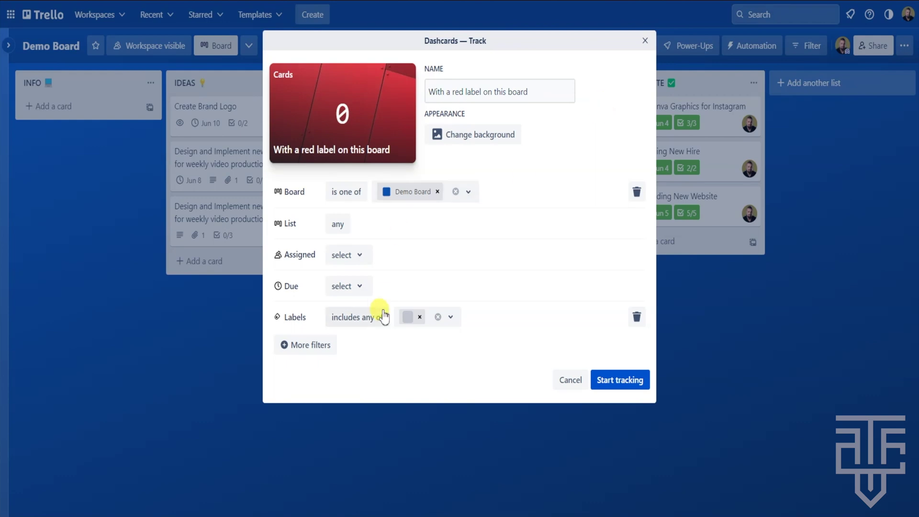
{"action": "left_click", "coordinate": [421, 318]}
{"action": "left_click", "coordinate": [409, 328]}
{"action": "key", "text": "Escape"}
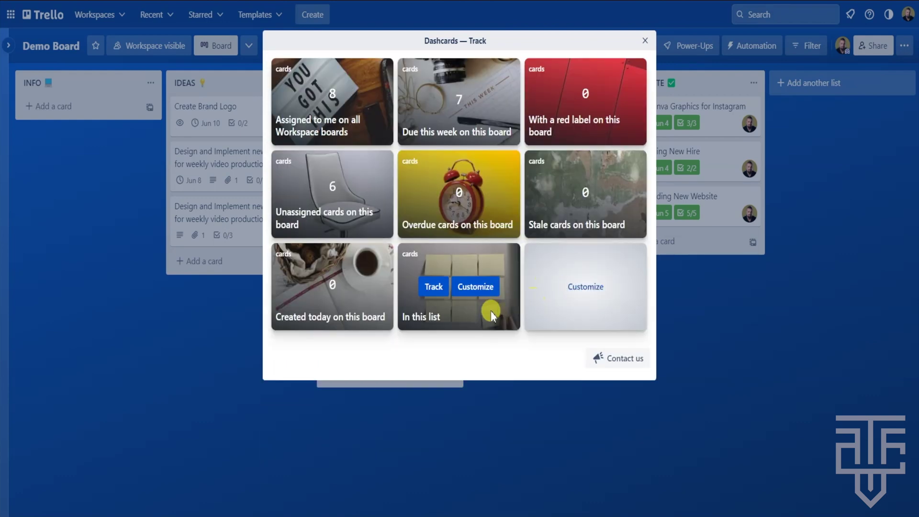
{"action": "left_click", "coordinate": [583, 297]}
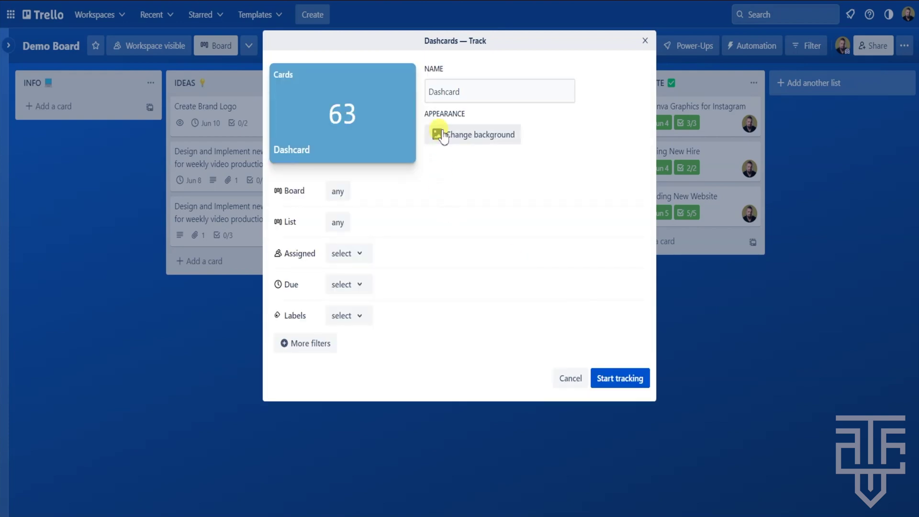
{"action": "left_click", "coordinate": [437, 92]}
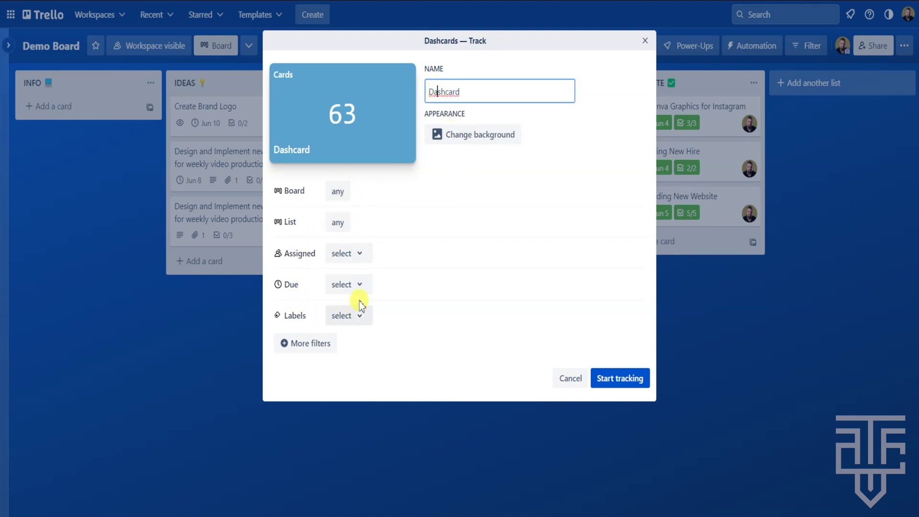
{"action": "left_click", "coordinate": [556, 377]}
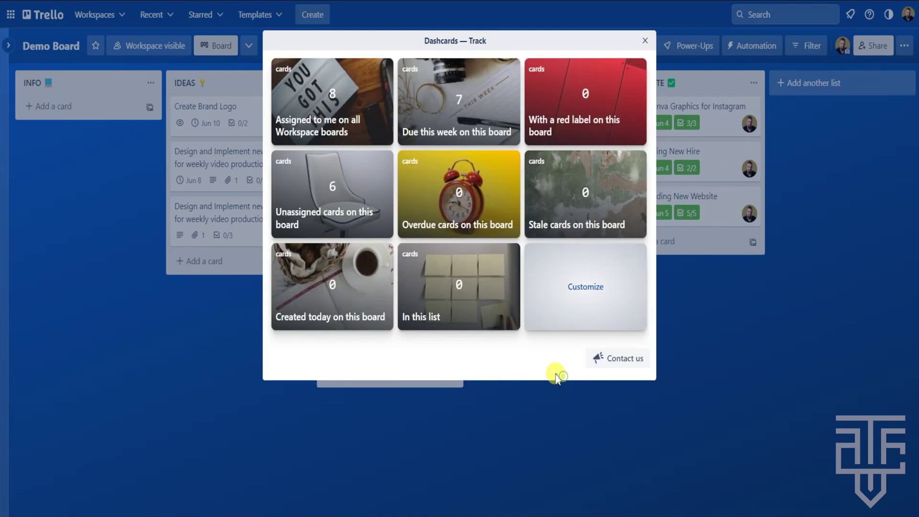
Step: Track the Assigned to me and Due this week dashcards on the board
{"action": "left_click", "coordinate": [307, 101]}
{"action": "left_click", "coordinate": [434, 101]}
{"action": "left_click", "coordinate": [113, 237]}
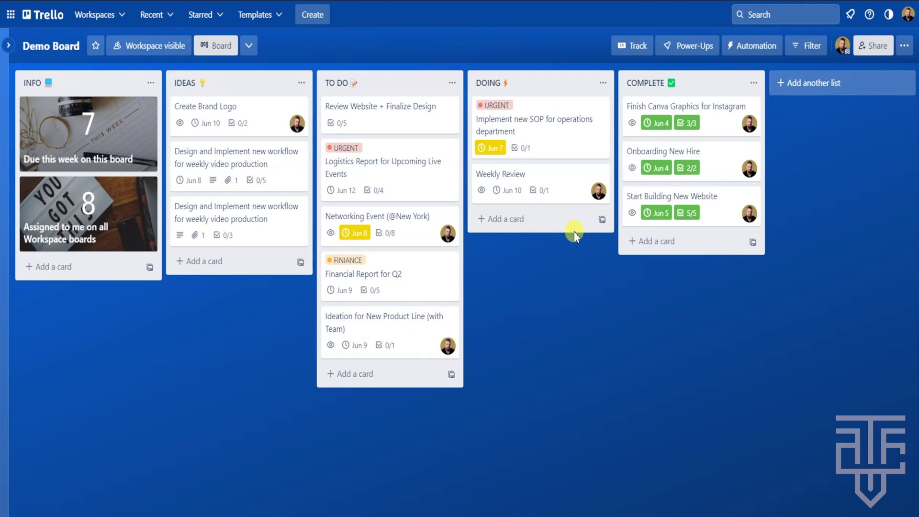
Step: Search for 'countdown' and enable the Countdown power-up on Demo Board
{"action": "left_click", "coordinate": [689, 47]}
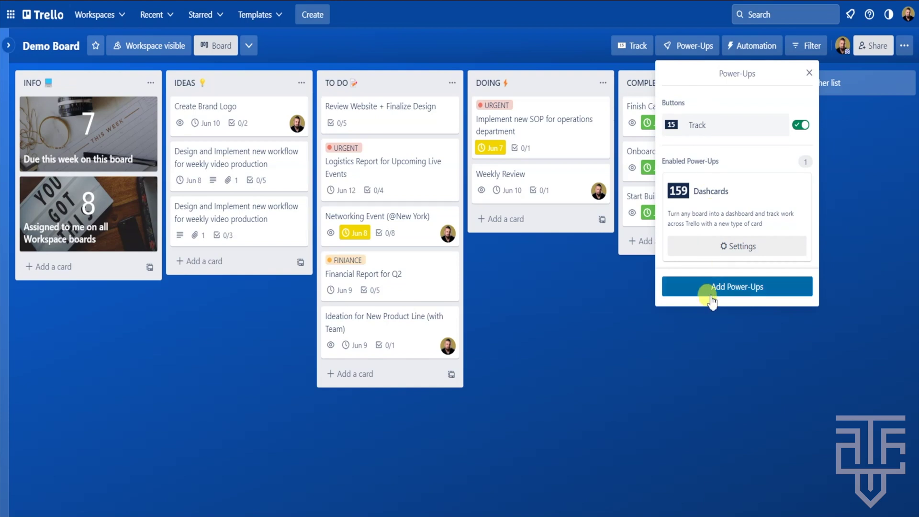
{"action": "left_click", "coordinate": [739, 288]}
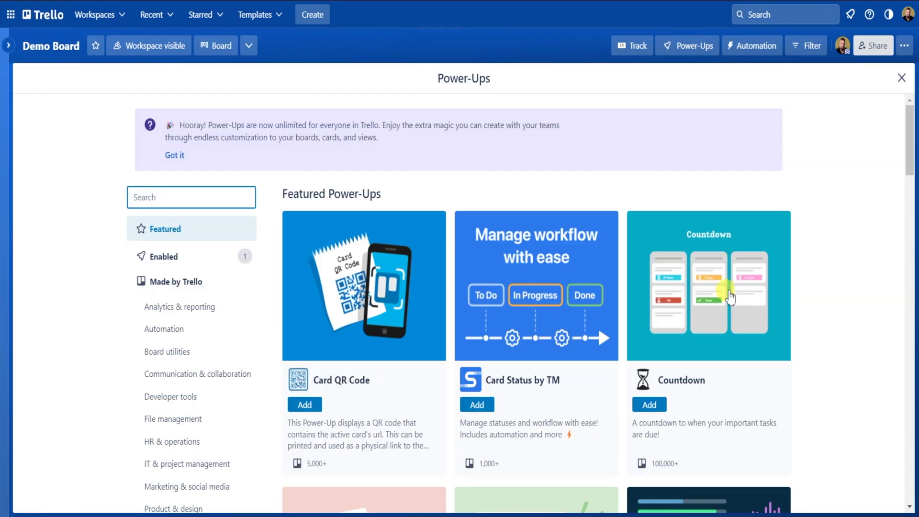
{"action": "left_click", "coordinate": [181, 195]}
{"action": "type", "text": "countdown"}
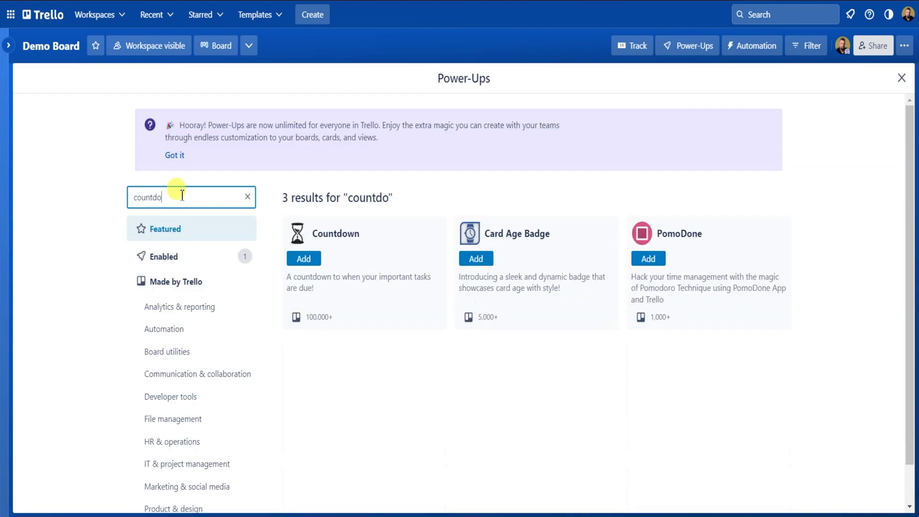
{"action": "left_click", "coordinate": [305, 259]}
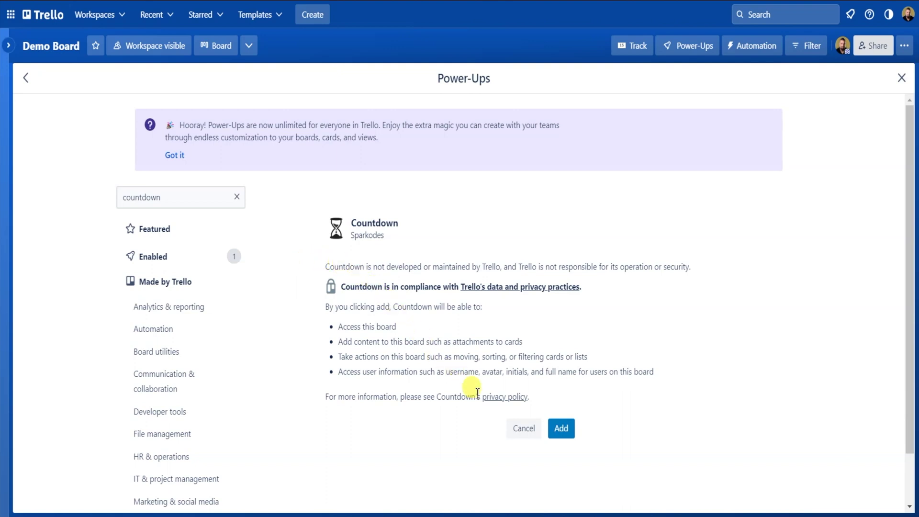
{"action": "left_click", "coordinate": [561, 430]}
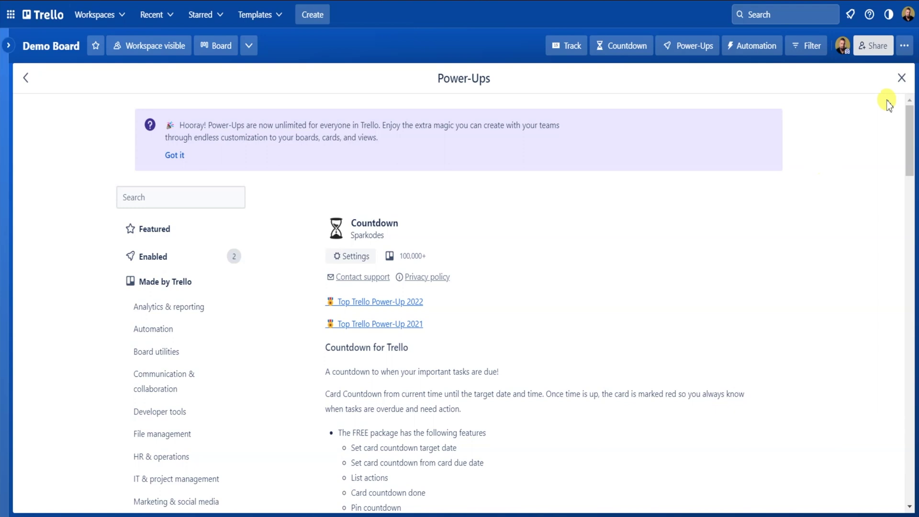
{"action": "left_click", "coordinate": [899, 79]}
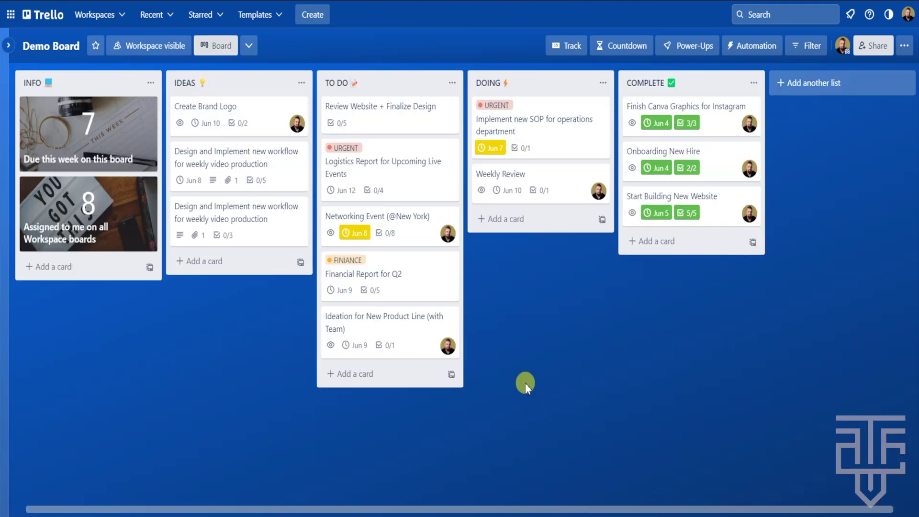
Step: Start a countdown on the Logistics Report card from its Jun 12, 2023 6:37 PM due date
{"action": "left_click", "coordinate": [408, 184]}
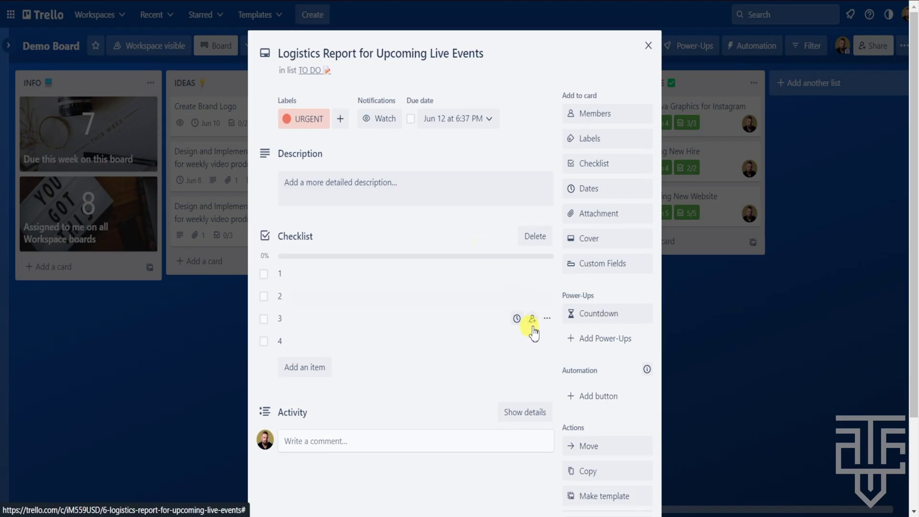
{"action": "left_click", "coordinate": [611, 322]}
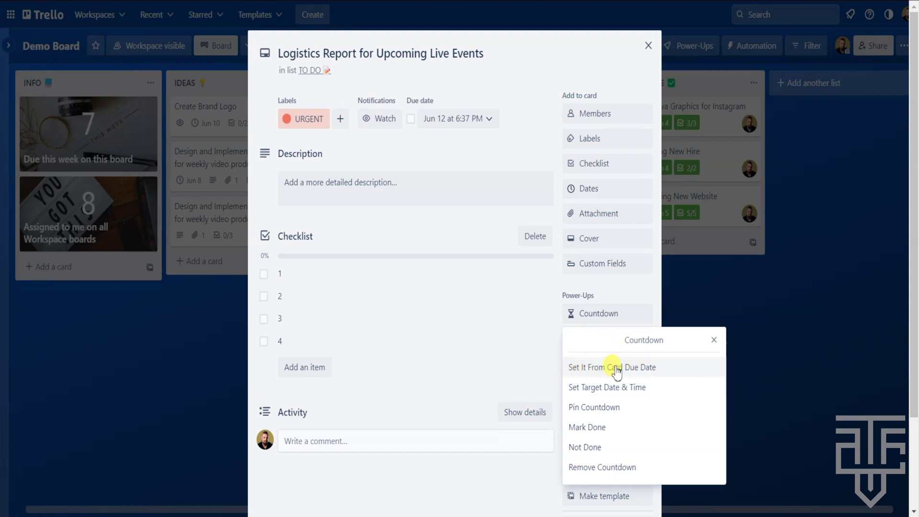
{"action": "left_click", "coordinate": [649, 369]}
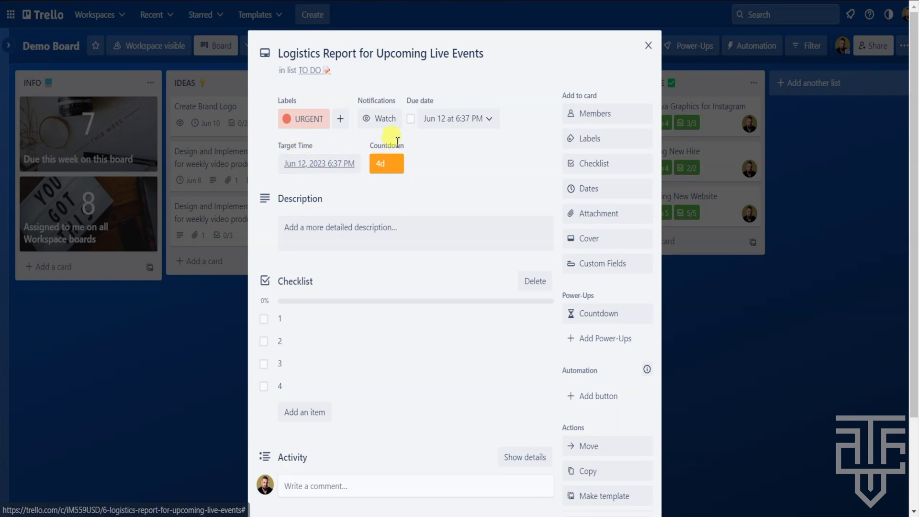
Step: Change the Logistics Report countdown target to June 11, 2023 12:00 PM
{"action": "left_click", "coordinate": [330, 164]}
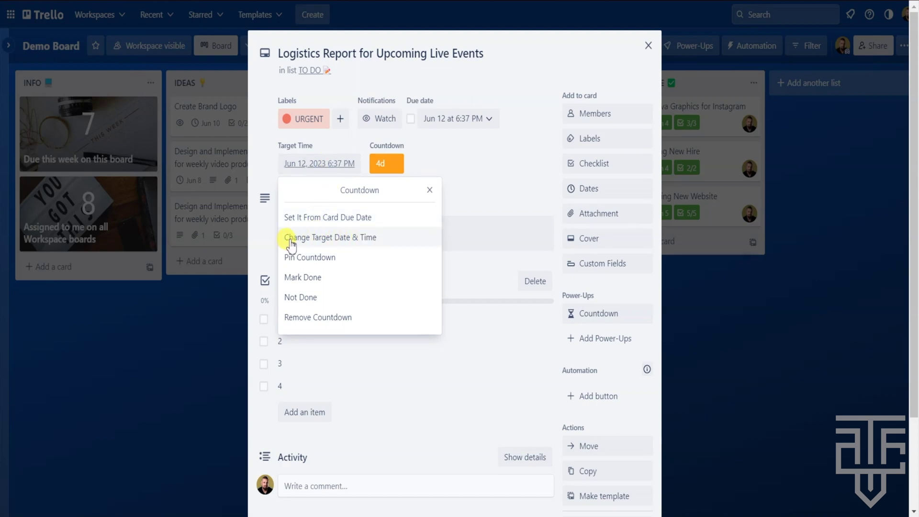
{"action": "left_click", "coordinate": [348, 237]}
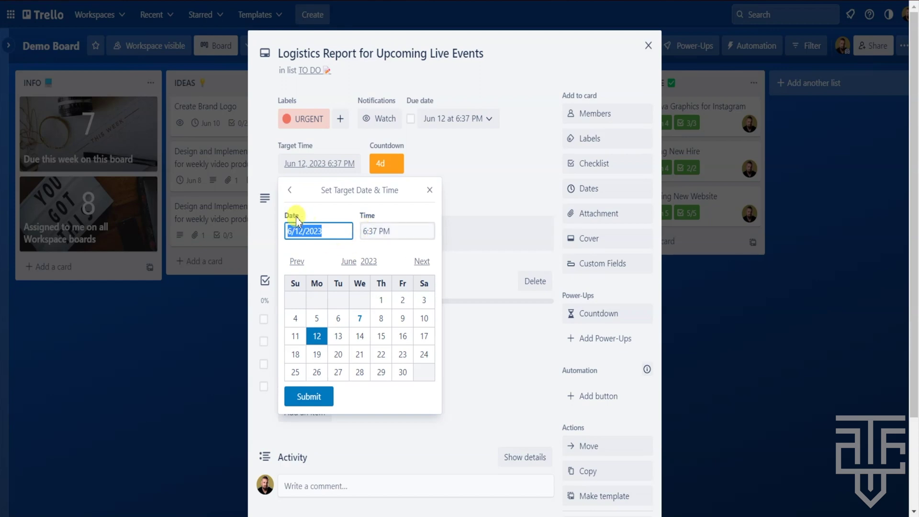
{"action": "left_click", "coordinate": [372, 234]}
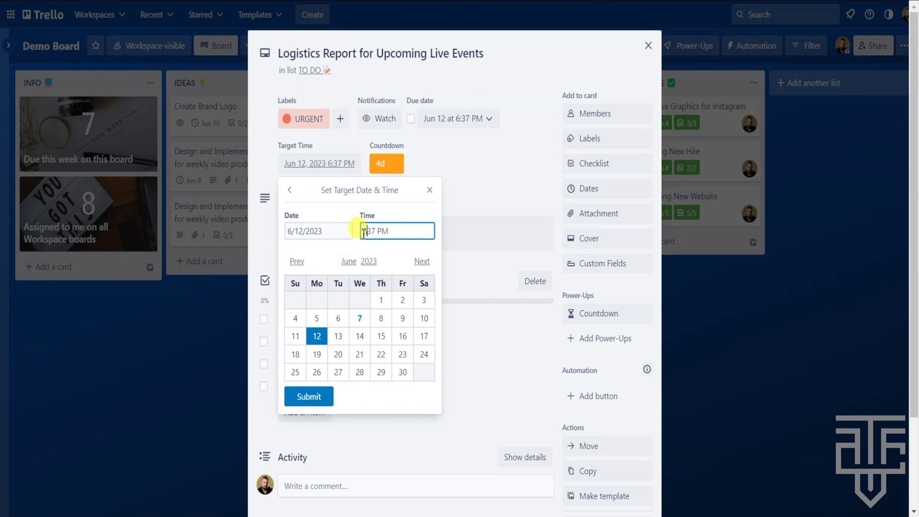
{"action": "left_click", "coordinate": [296, 339]}
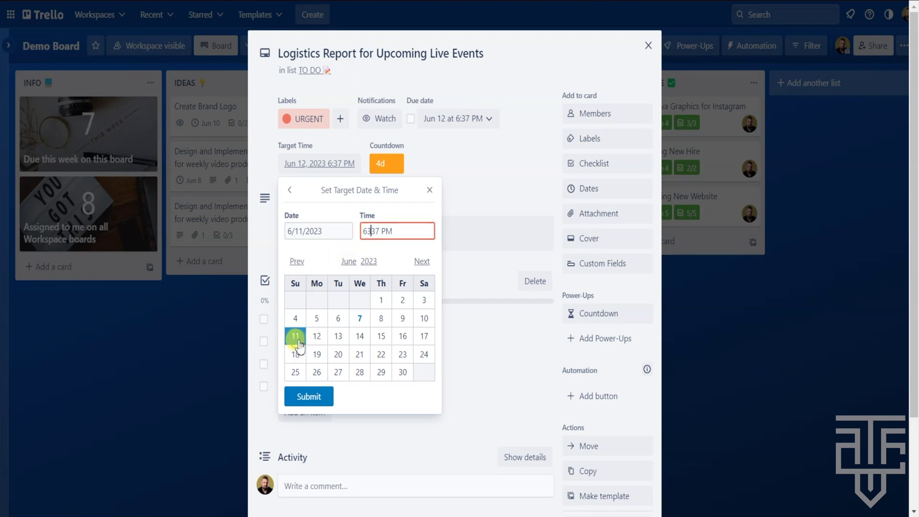
{"action": "left_click", "coordinate": [307, 398]}
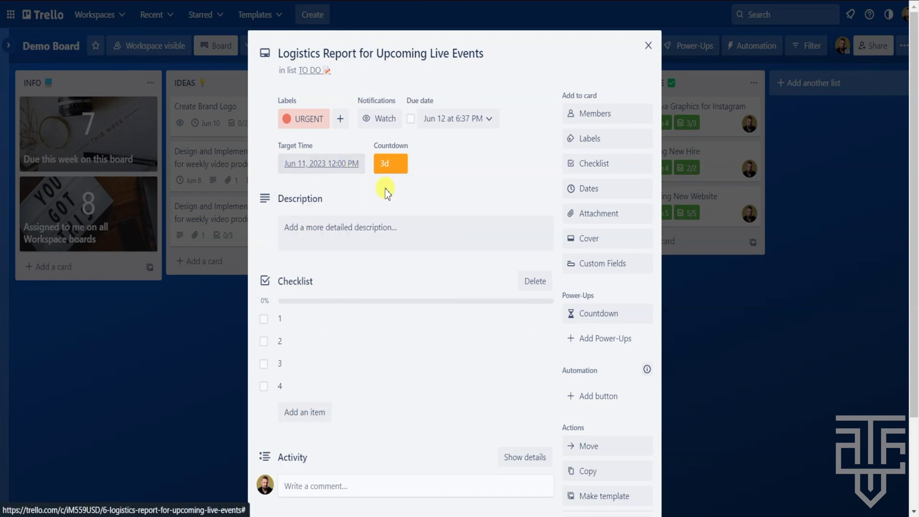
{"action": "left_click", "coordinate": [646, 46]}
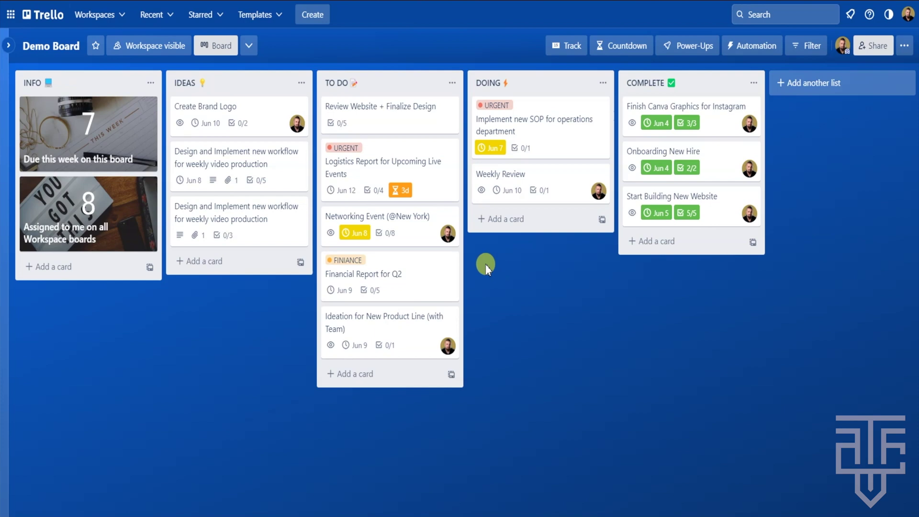
{"action": "left_click", "coordinate": [427, 179]}
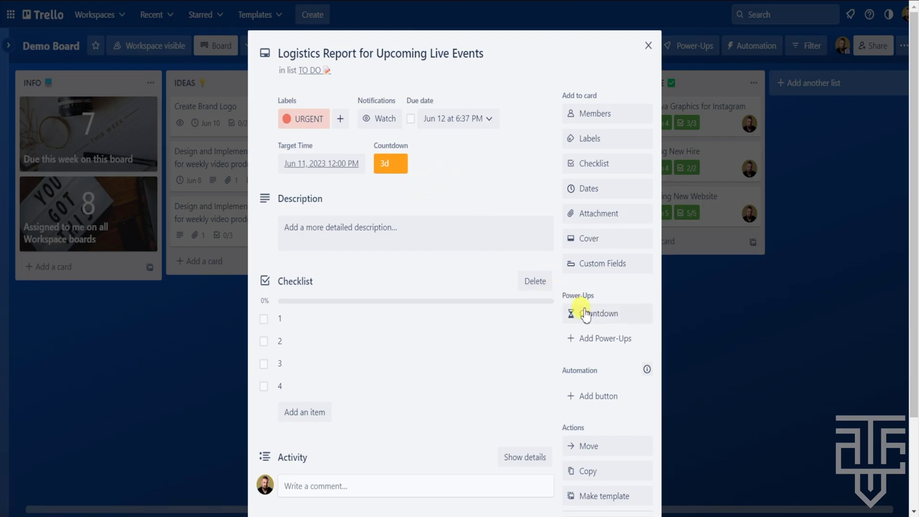
{"action": "left_click", "coordinate": [614, 316]}
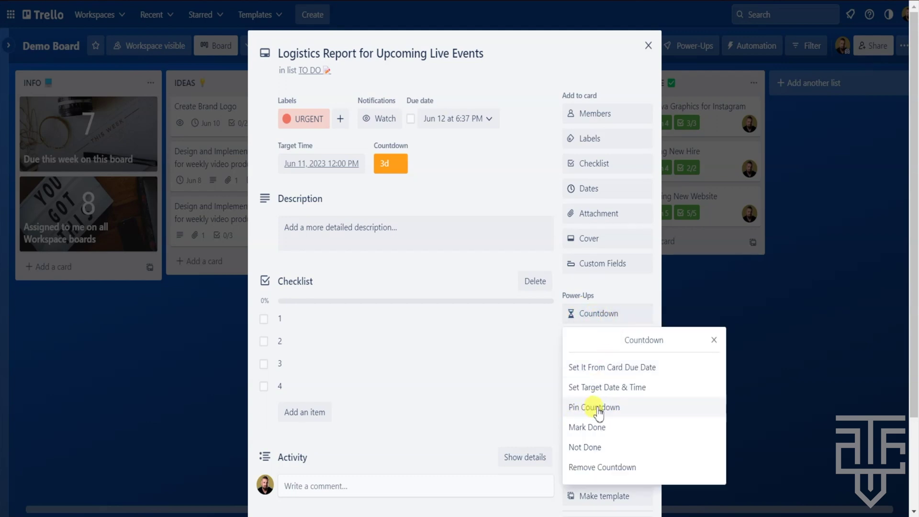
{"action": "left_click", "coordinate": [574, 410]}
{"action": "left_click", "coordinate": [648, 45]}
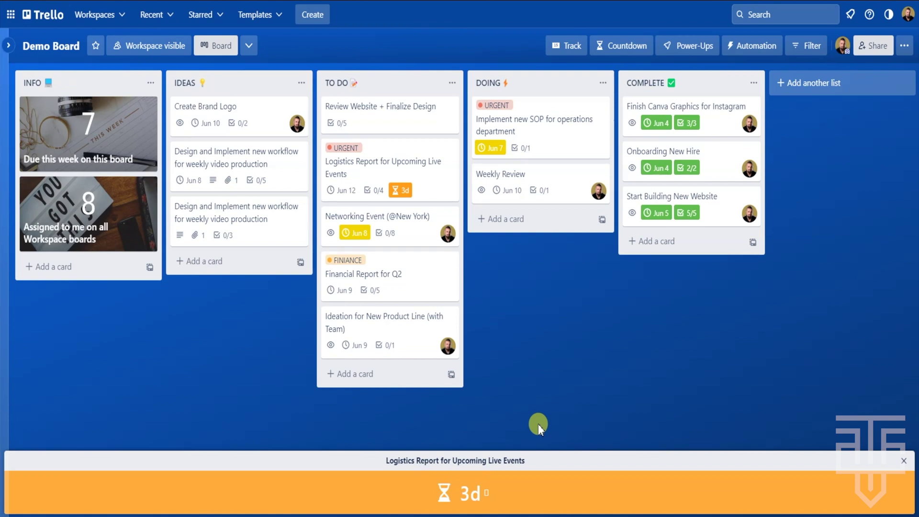
{"action": "left_click", "coordinate": [902, 461]}
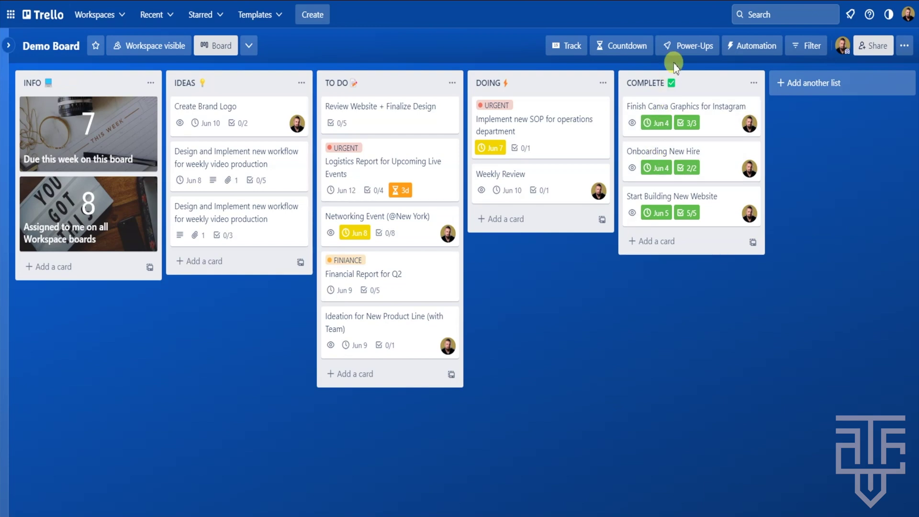
Step: Add the Card Repeater power-up from the Made by Trello category
{"action": "left_click", "coordinate": [692, 52]}
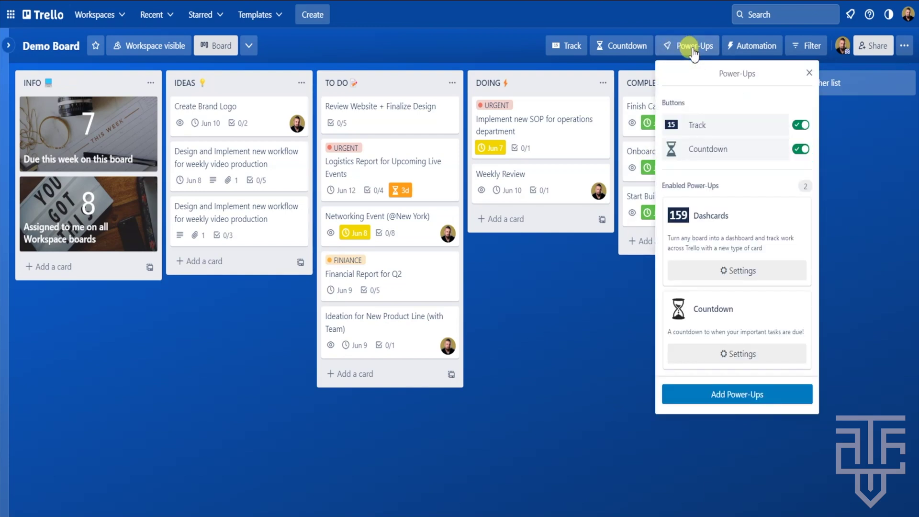
{"action": "left_click", "coordinate": [746, 397]}
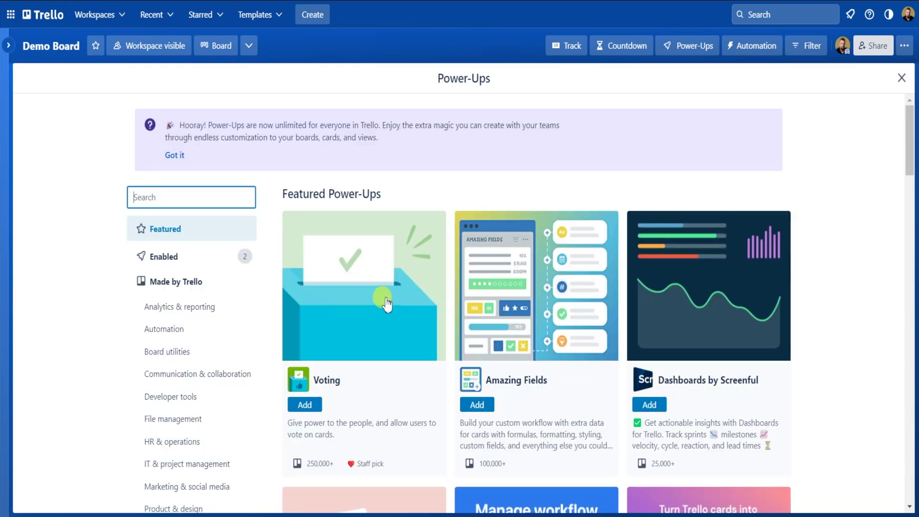
{"action": "left_click", "coordinate": [186, 286]}
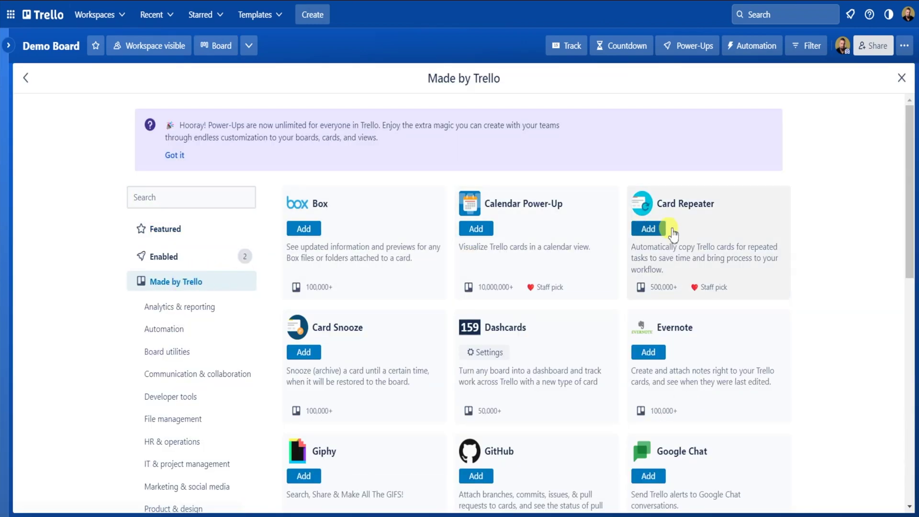
{"action": "left_click", "coordinate": [650, 230]}
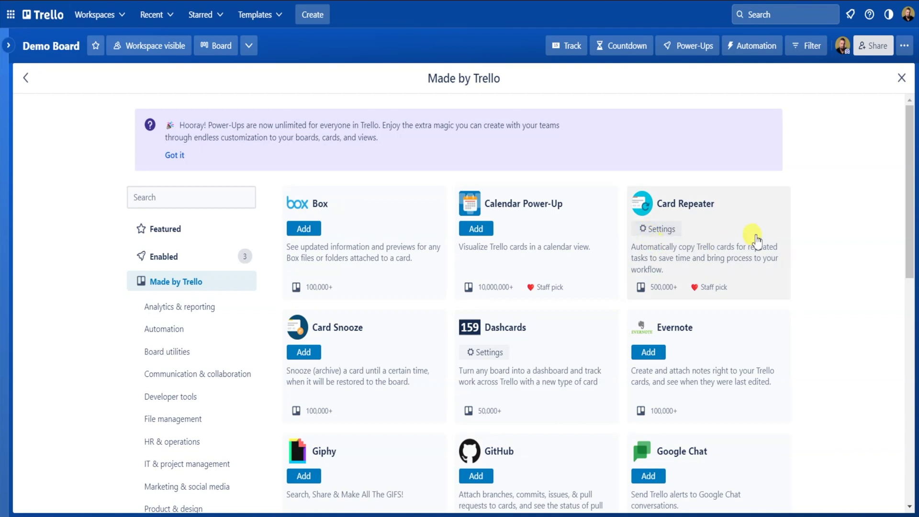
{"action": "left_click", "coordinate": [901, 78]}
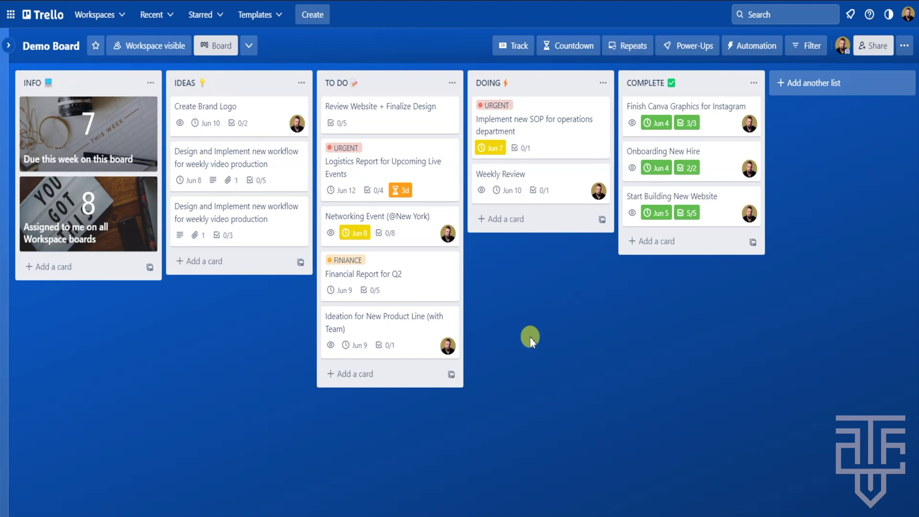
Step: Add a 'Weekly Meeting' card to the bottom of TO DO and open it
{"action": "left_click", "coordinate": [365, 374]}
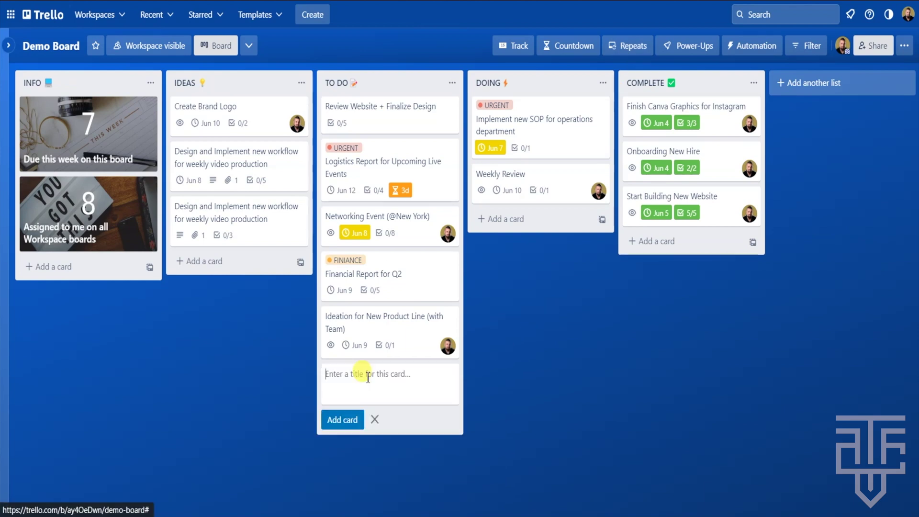
{"action": "type", "text": "Weekly Meeting"}
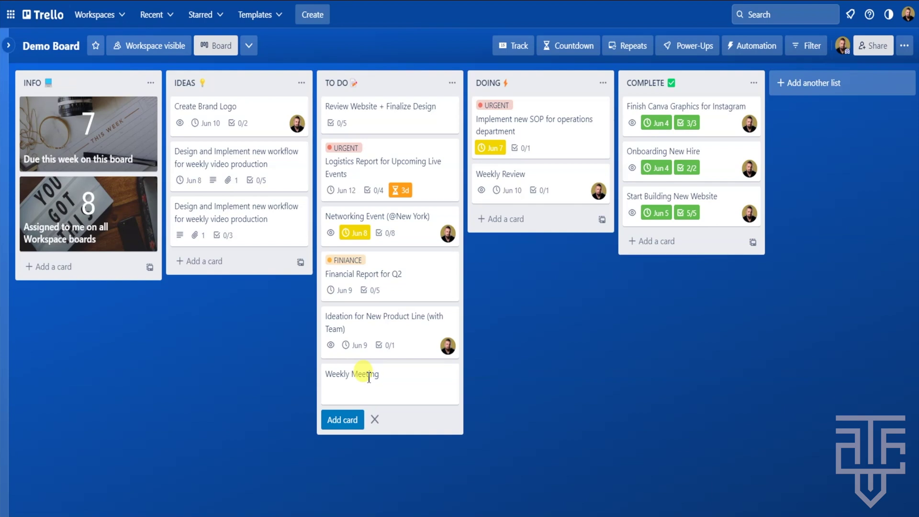
{"action": "key", "text": "Return"}
{"action": "left_click", "coordinate": [484, 372]}
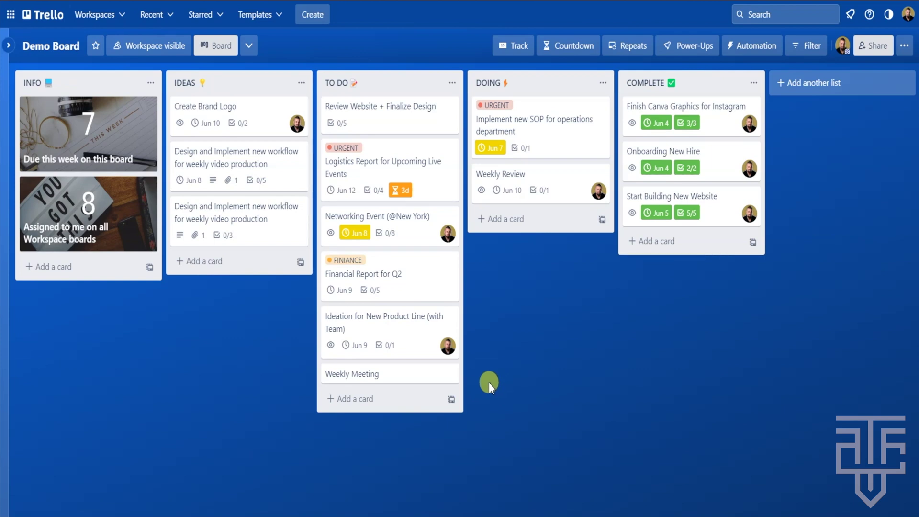
{"action": "left_click", "coordinate": [422, 378]}
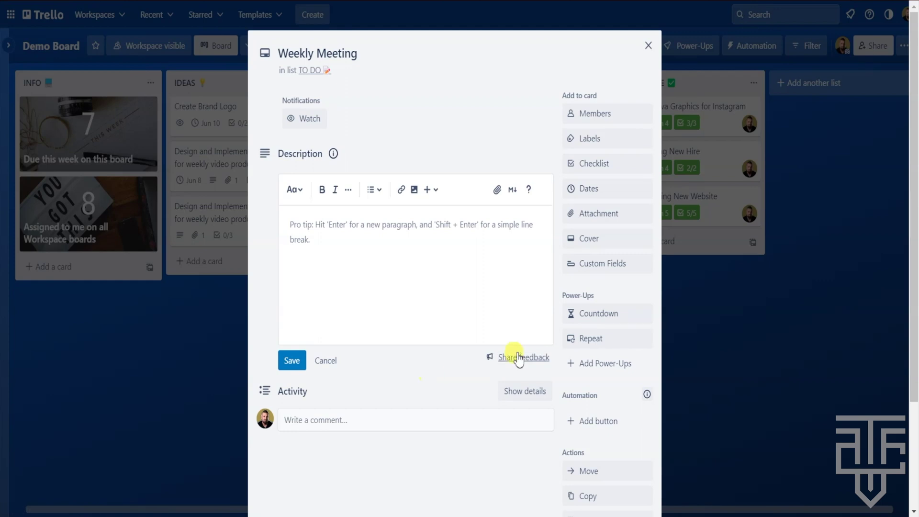
Step: Set the Weekly Meeting card to repeat weekly, every week, on Tuesdays only
{"action": "left_click", "coordinate": [612, 343]}
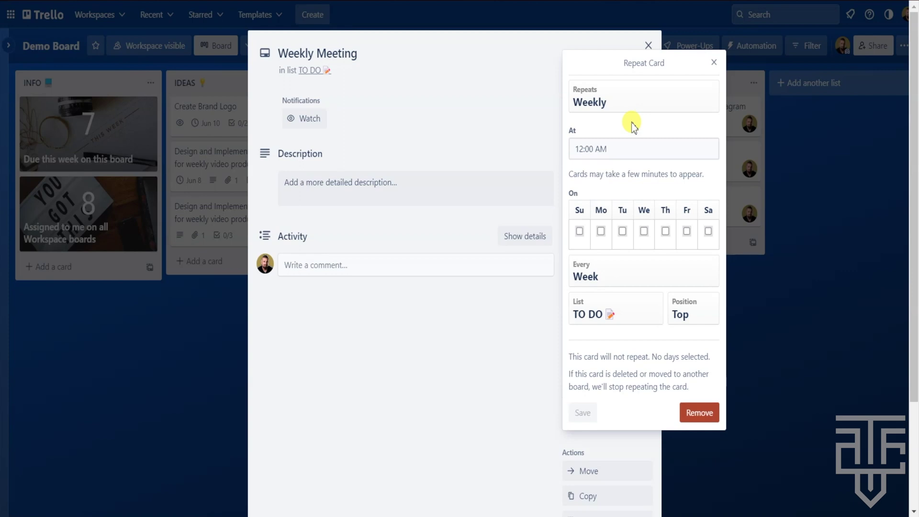
{"action": "left_click", "coordinate": [609, 95]}
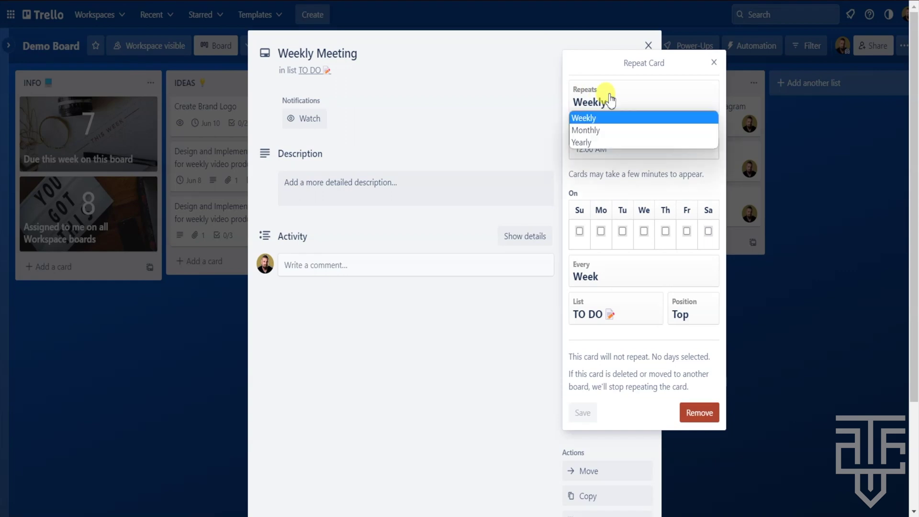
{"action": "left_click", "coordinate": [594, 119]}
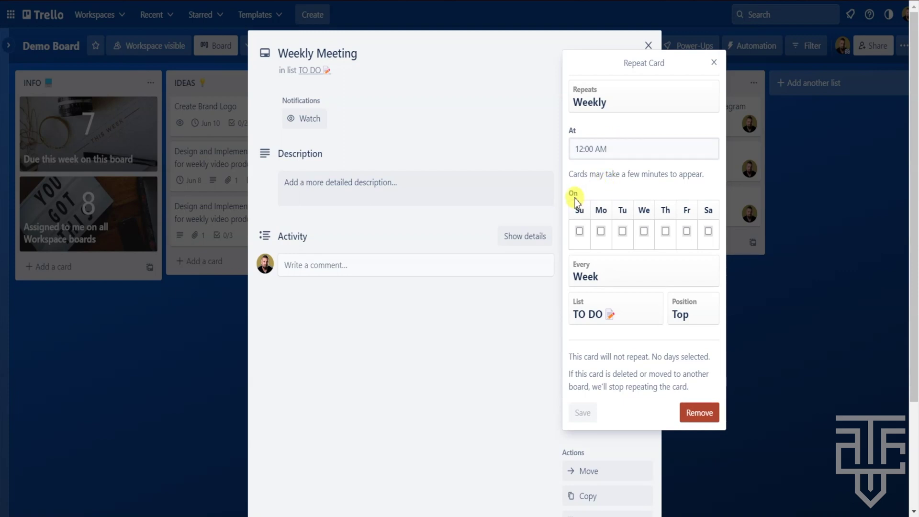
{"action": "left_click", "coordinate": [601, 232]}
{"action": "left_click", "coordinate": [622, 232]}
{"action": "left_click", "coordinate": [644, 232]}
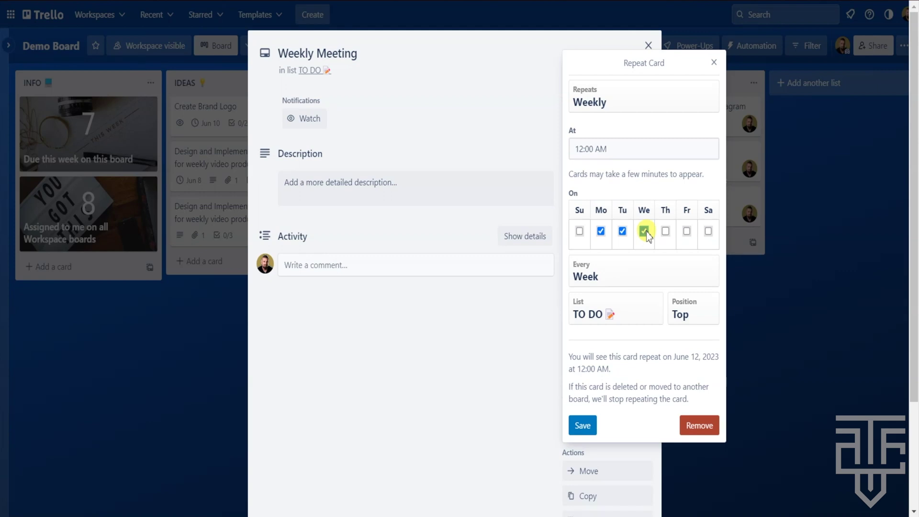
{"action": "left_click", "coordinate": [644, 231]}
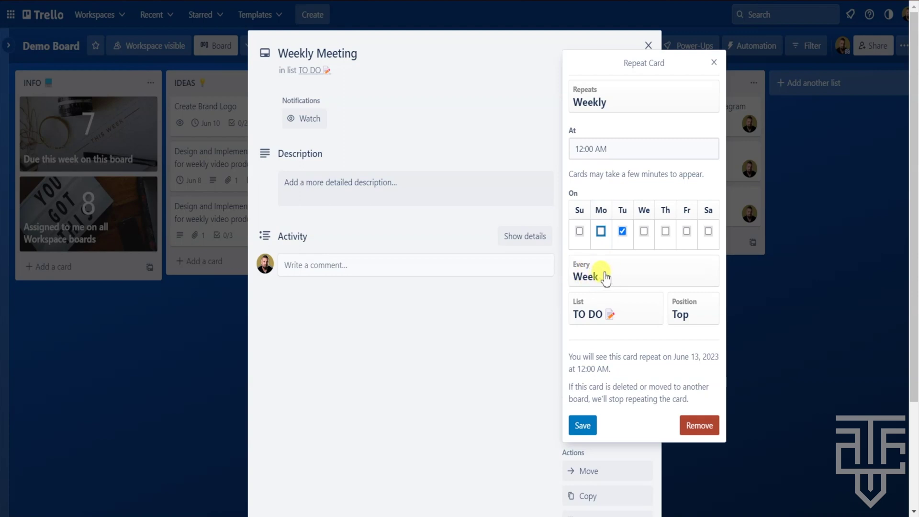
{"action": "left_click", "coordinate": [630, 276]}
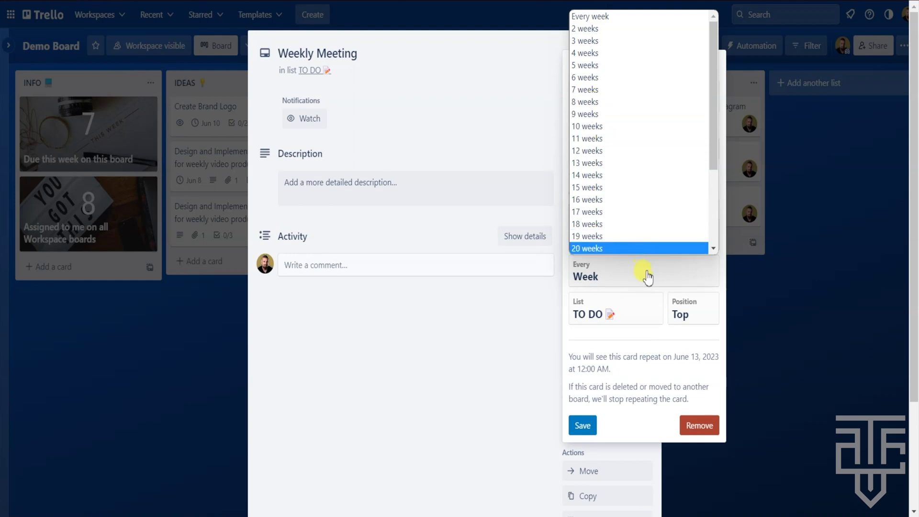
{"action": "left_click", "coordinate": [593, 16]}
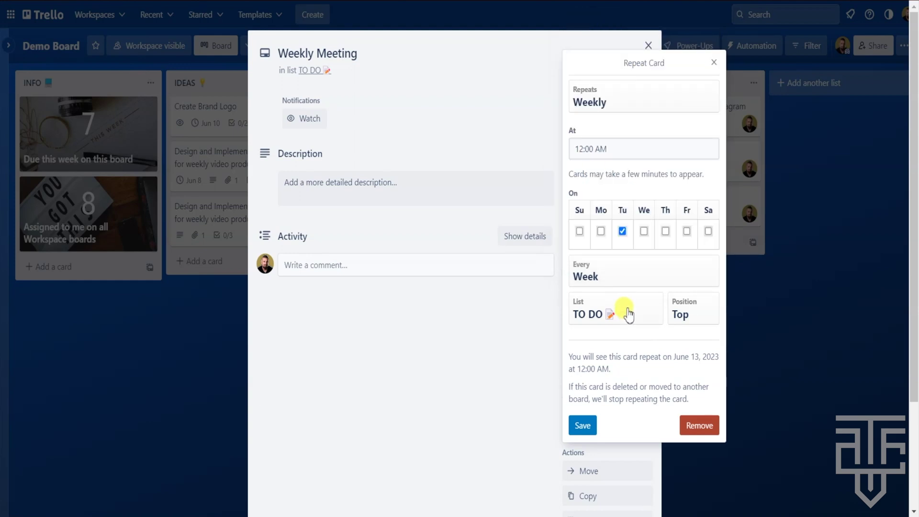
Step: Place repeated copies at the top of TO DO and save the schedule
{"action": "left_click", "coordinate": [613, 102]}
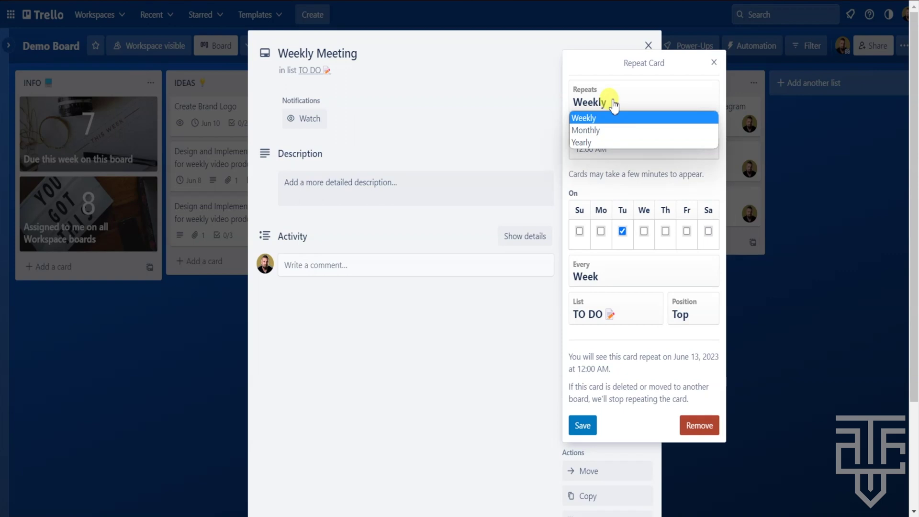
{"action": "left_click", "coordinate": [613, 104]}
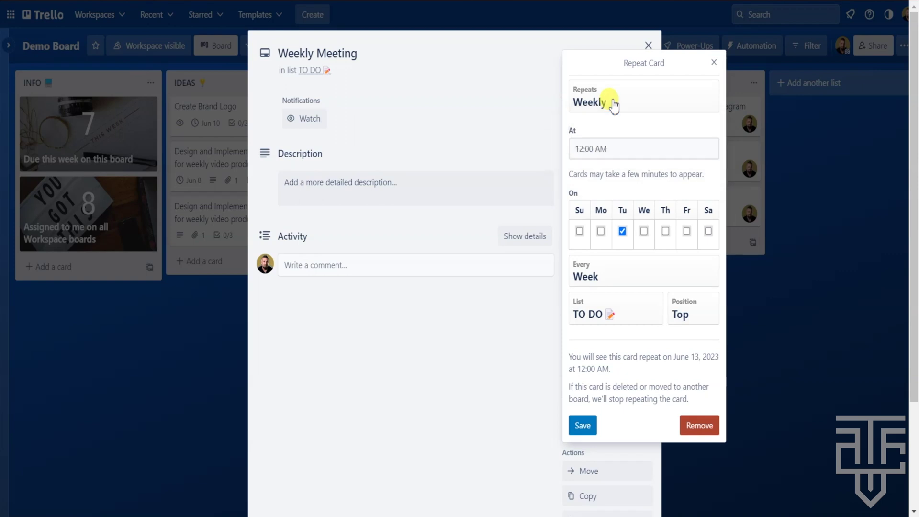
{"action": "left_click", "coordinate": [608, 316]}
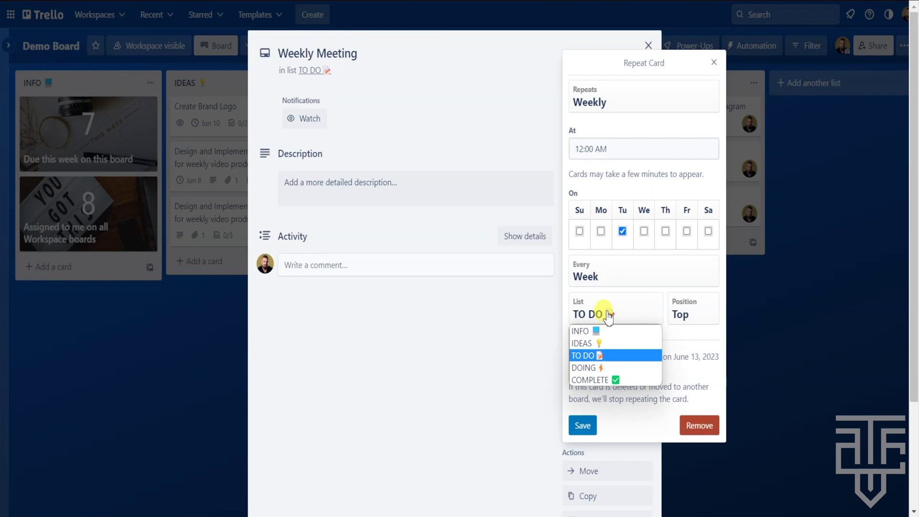
{"action": "left_click", "coordinate": [608, 315]}
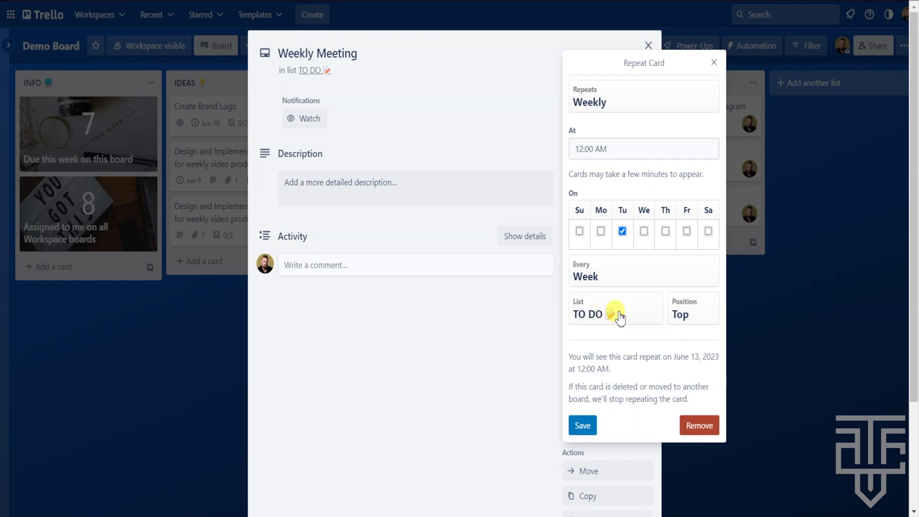
{"action": "left_click", "coordinate": [687, 316]}
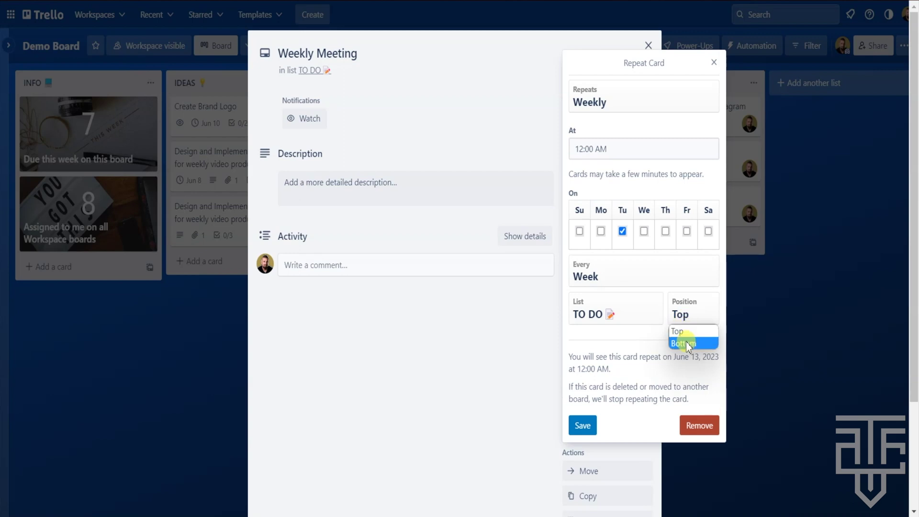
{"action": "left_click", "coordinate": [682, 331]}
{"action": "left_click", "coordinate": [583, 426]}
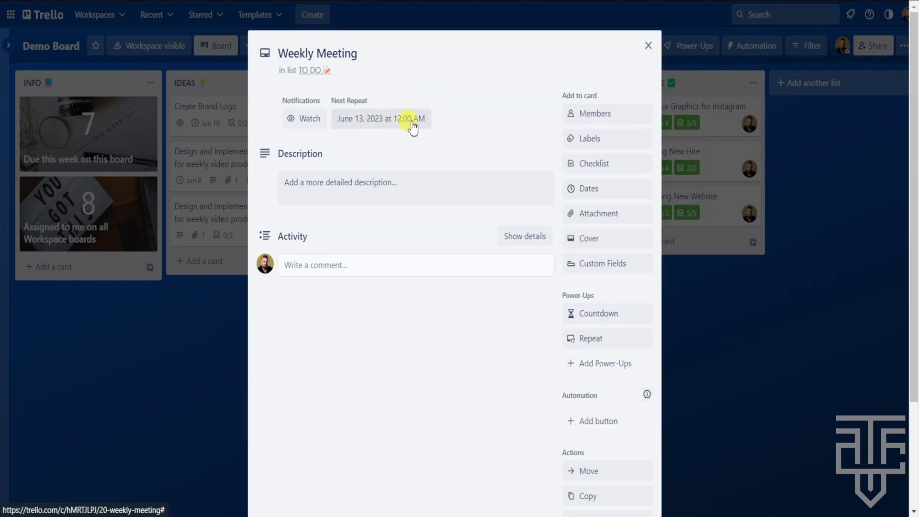
{"action": "left_click", "coordinate": [647, 45]}
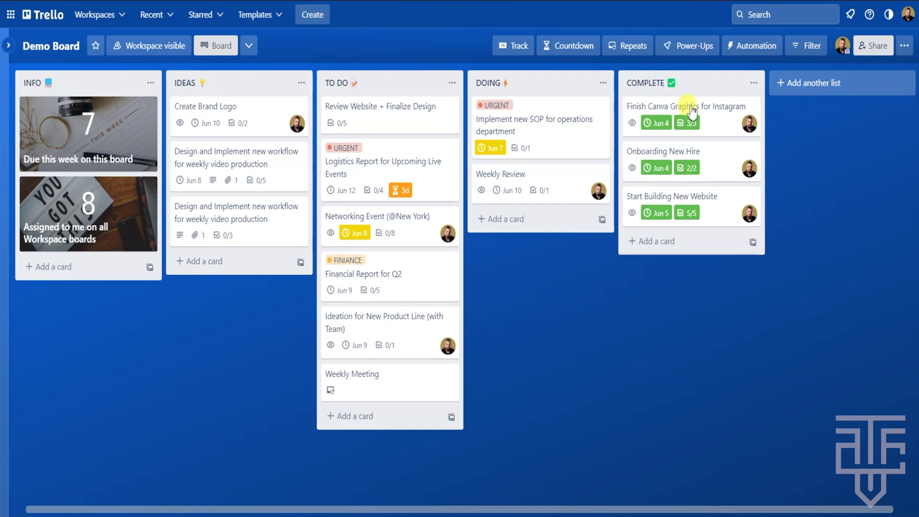
Step: Add the Calendar Power-Up from the Made by Trello directory and return to the board
{"action": "left_click", "coordinate": [675, 48]}
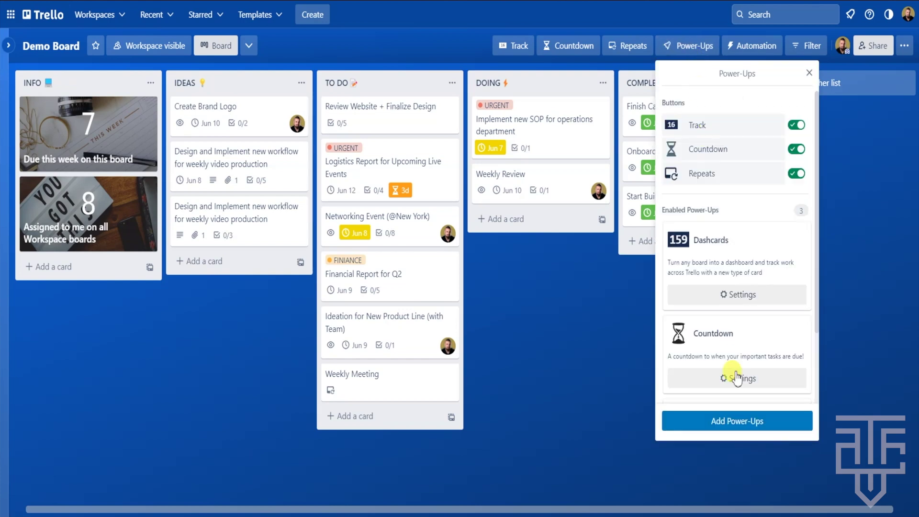
{"action": "left_click", "coordinate": [737, 421]}
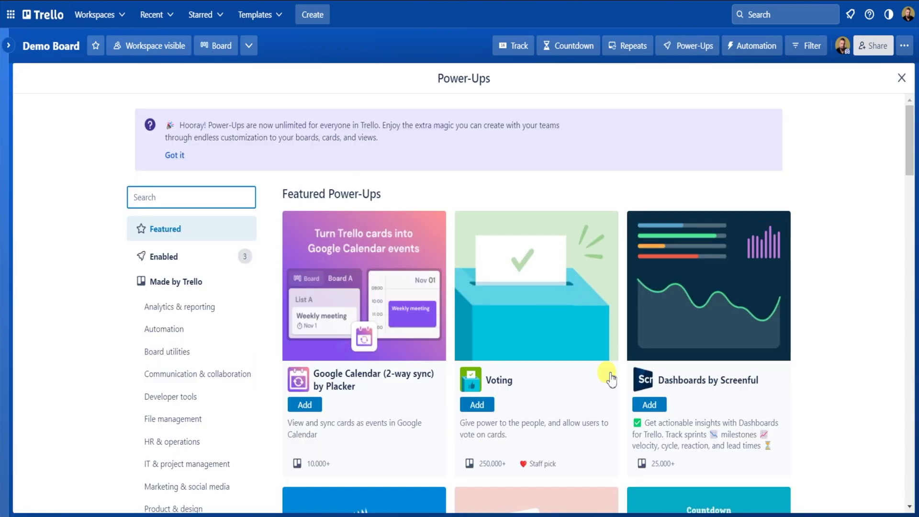
{"action": "left_click", "coordinate": [186, 286]}
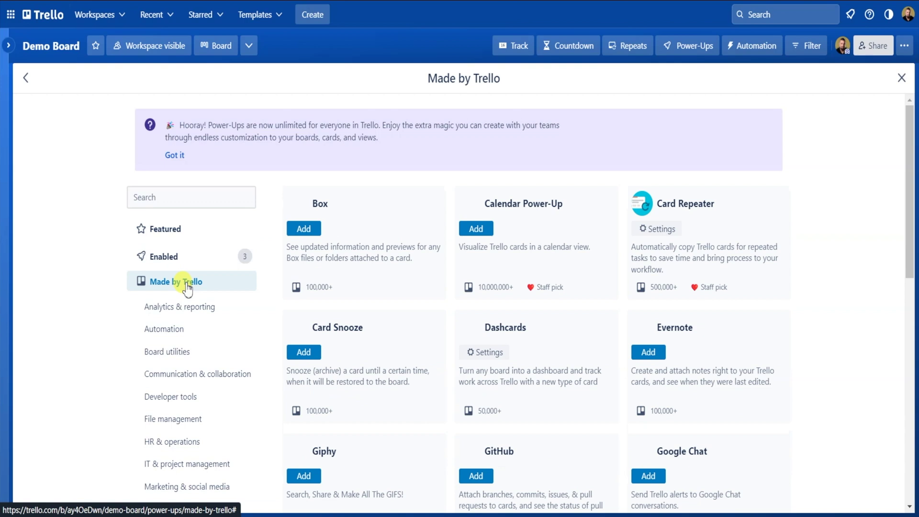
{"action": "left_click", "coordinate": [476, 229]}
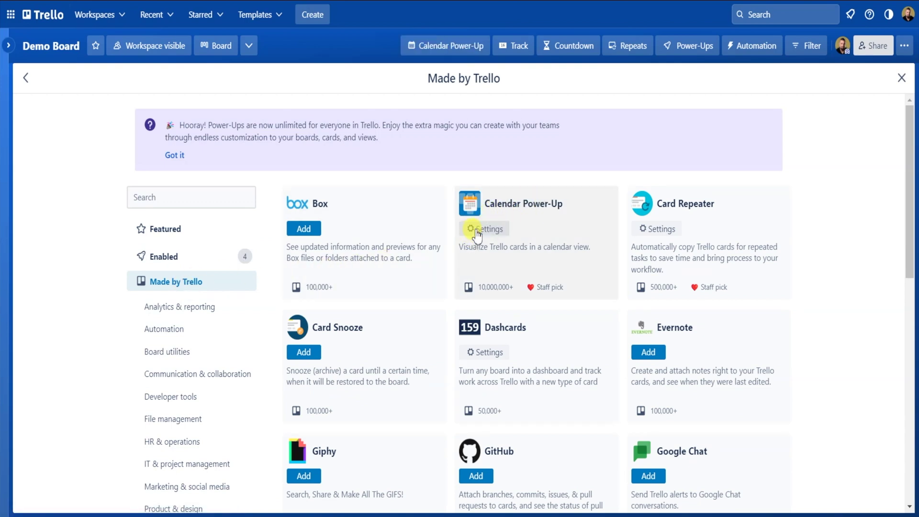
{"action": "left_click", "coordinate": [901, 78]}
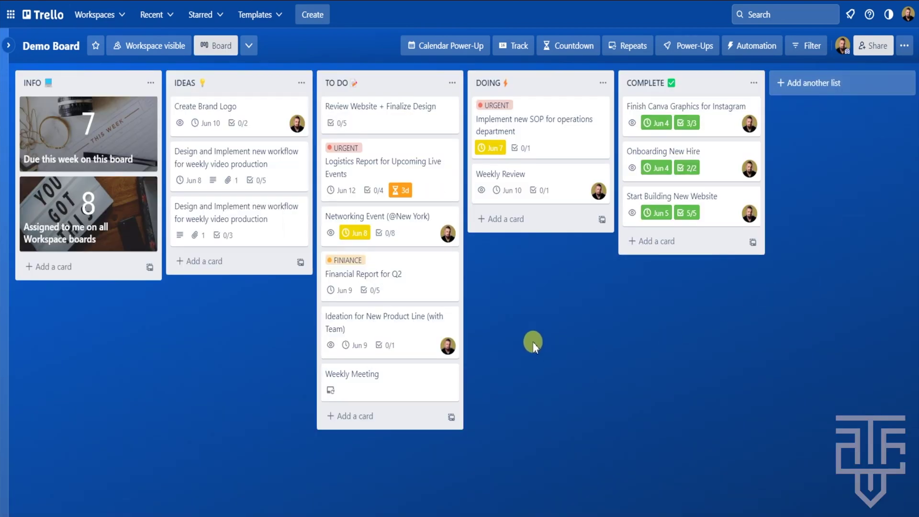
Step: In the board calendar, reschedule the workflow card to June 13 and the Ideation card to June 14
{"action": "left_click", "coordinate": [449, 47]}
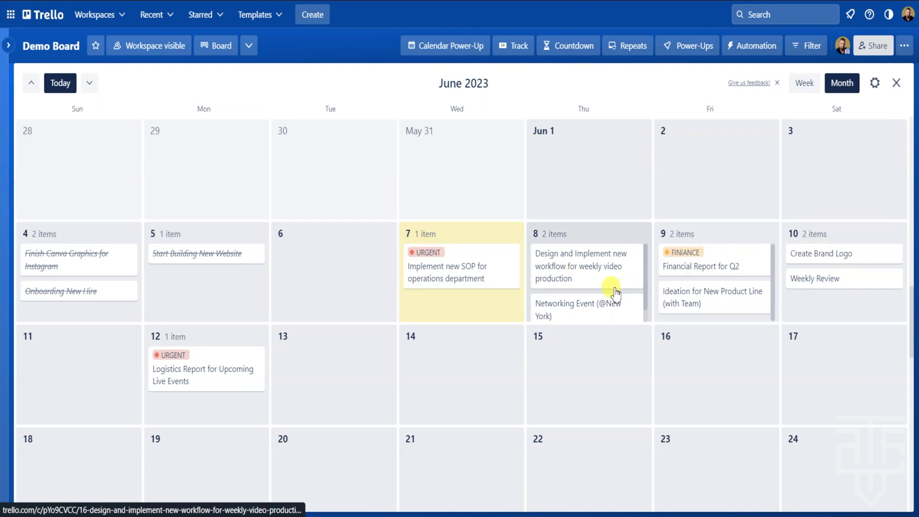
{"action": "scroll", "coordinate": [615, 293], "scroll_direction": "down", "scroll_amount": 1}
{"action": "scroll", "coordinate": [714, 308], "scroll_direction": "up", "scroll_amount": 3}
{"action": "scroll", "coordinate": [653, 304], "scroll_direction": "down", "scroll_amount": 3}
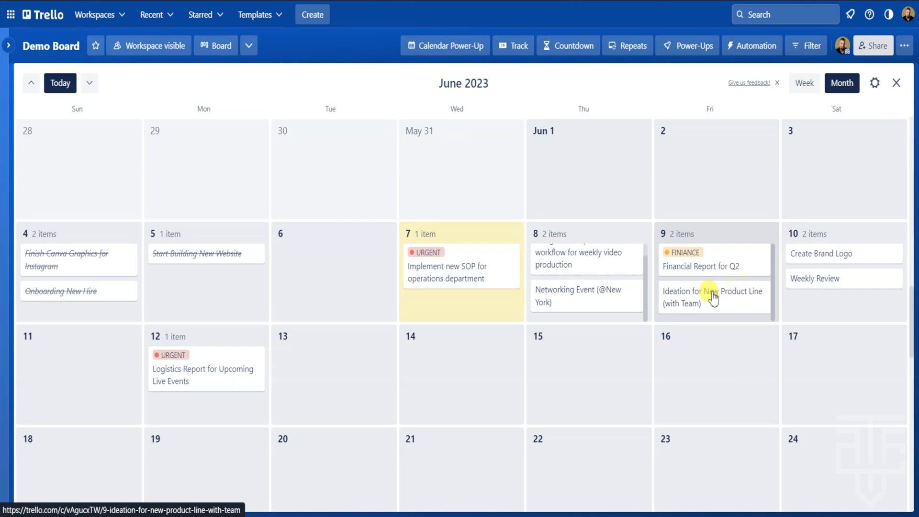
{"action": "left_click_drag", "start_coordinate": [761, 307], "coordinate": [622, 318]}
{"action": "left_click_drag", "start_coordinate": [589, 267], "coordinate": [703, 301]}
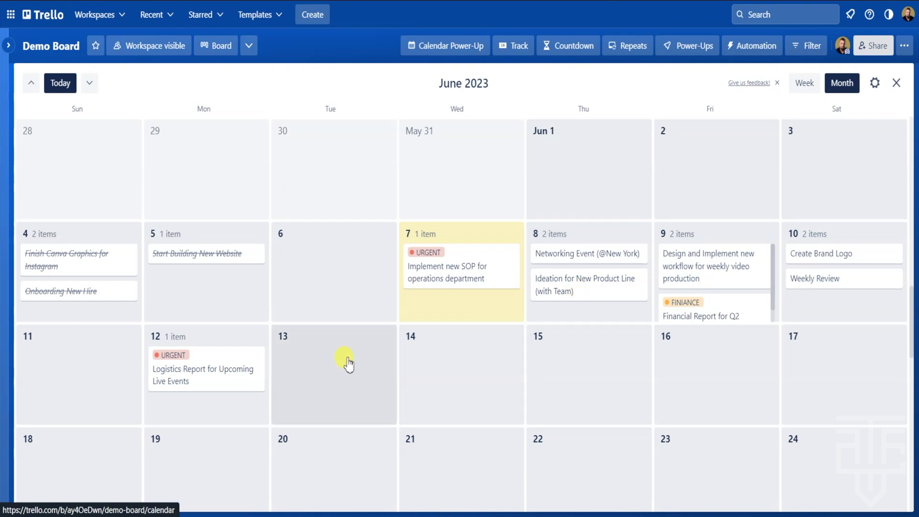
{"action": "left_click_drag", "start_coordinate": [663, 273], "coordinate": [331, 373]}
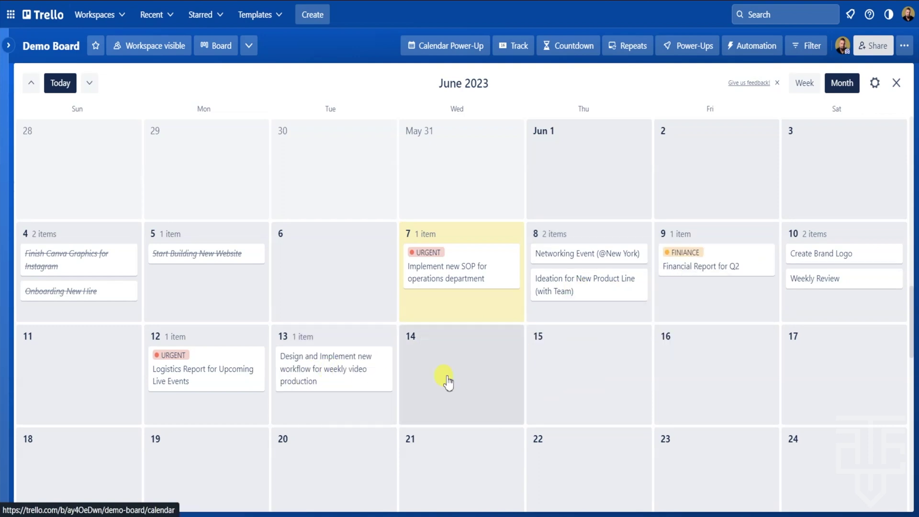
{"action": "left_click_drag", "start_coordinate": [607, 294], "coordinate": [485, 383]}
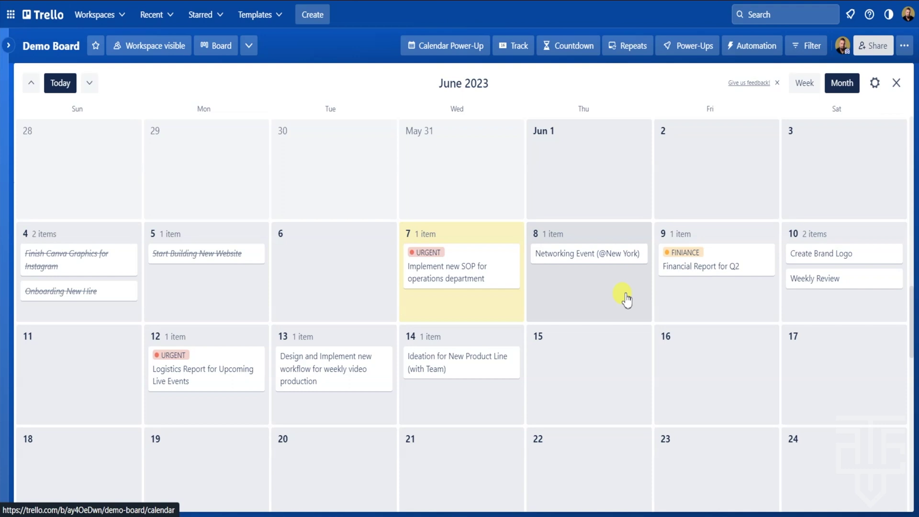
Step: Check June 15's cards without adding one, then switch the calendar to the June 11–17 week
{"action": "left_click", "coordinate": [586, 371]}
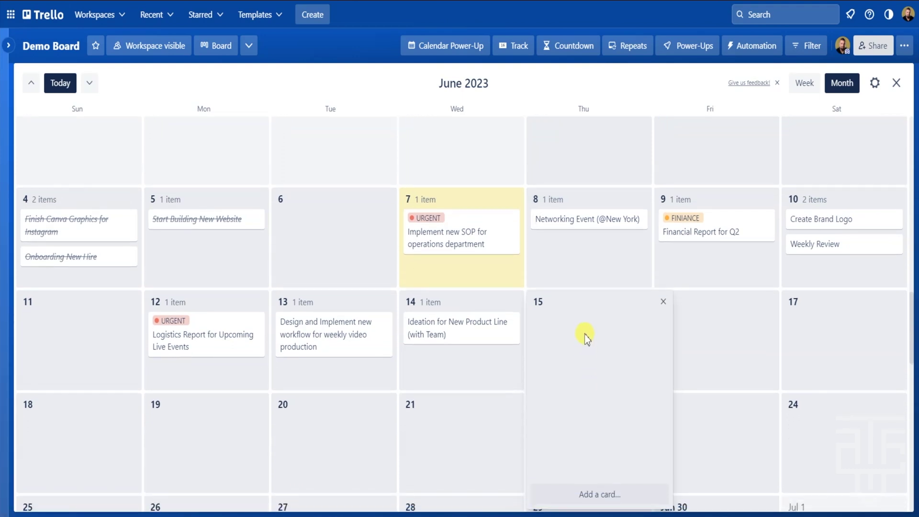
{"action": "left_click", "coordinate": [592, 495]}
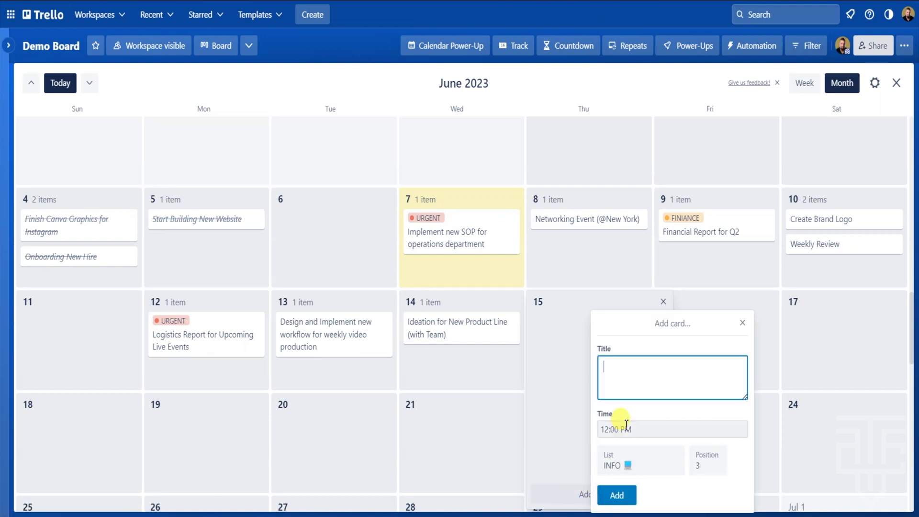
{"action": "left_click", "coordinate": [742, 323]}
{"action": "left_click", "coordinate": [663, 302]}
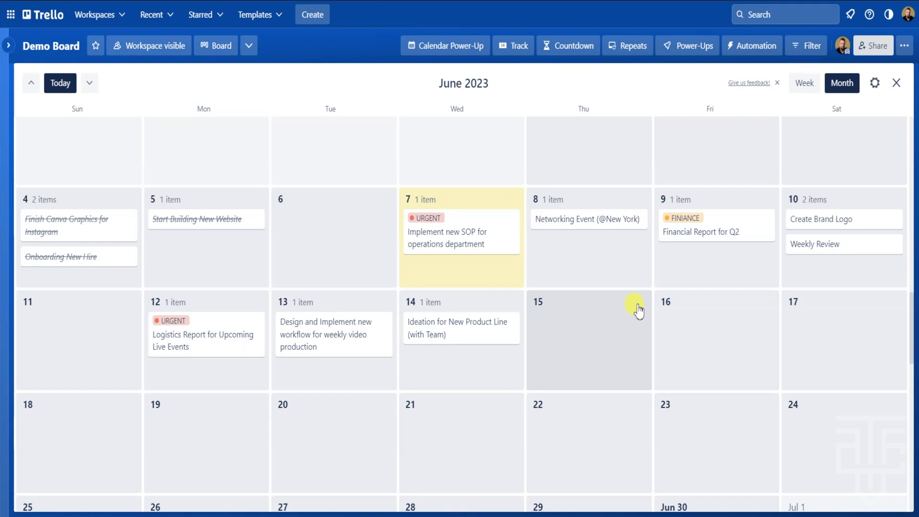
{"action": "left_click", "coordinate": [806, 86]}
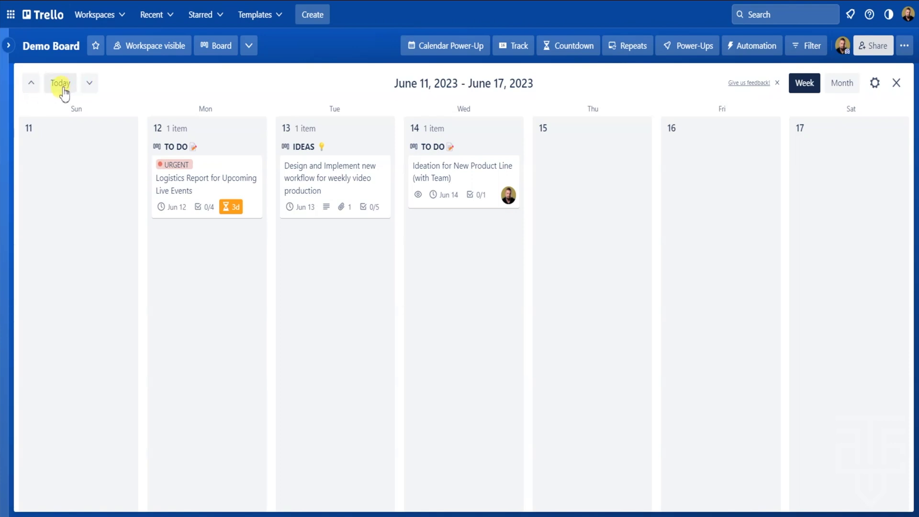
Step: Page ahead three weeks to July 2–8, jump back to today, and close the calendar
{"action": "left_click", "coordinate": [90, 85]}
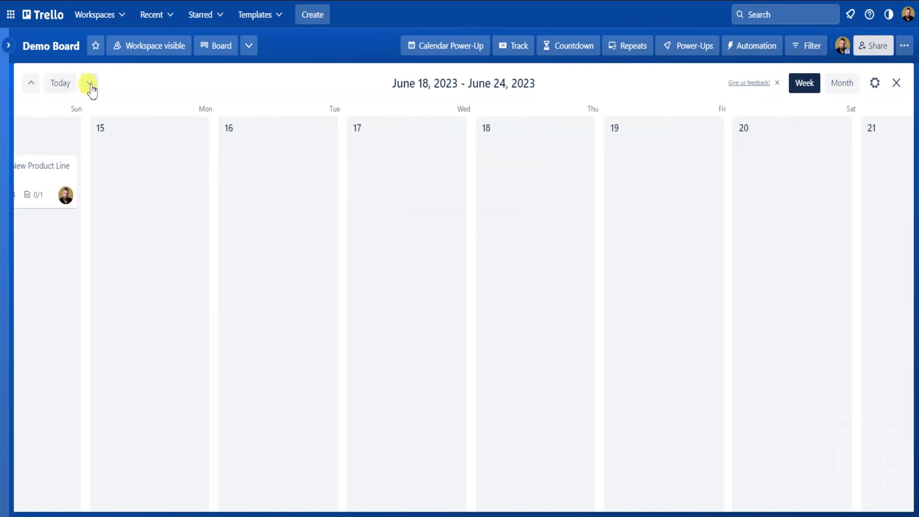
{"action": "left_click", "coordinate": [90, 84]}
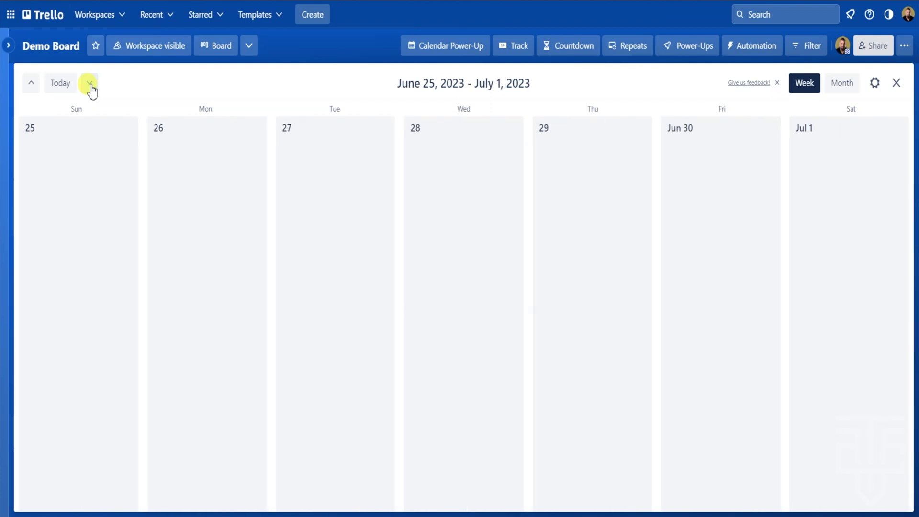
{"action": "left_click", "coordinate": [90, 84]}
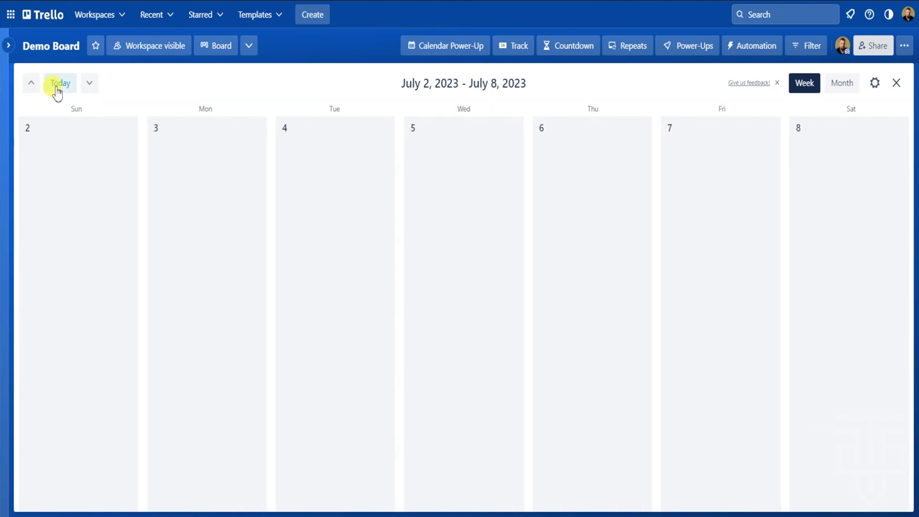
{"action": "left_click", "coordinate": [57, 85]}
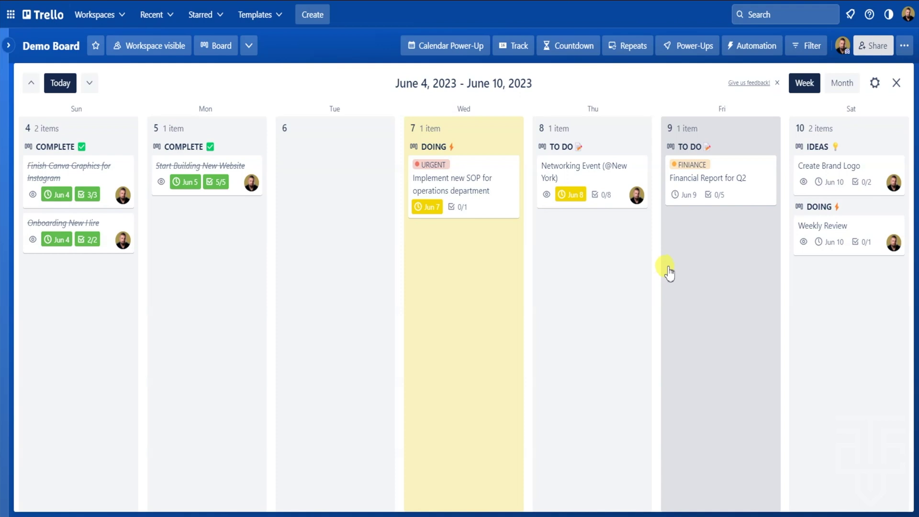
{"action": "left_click", "coordinate": [897, 83]}
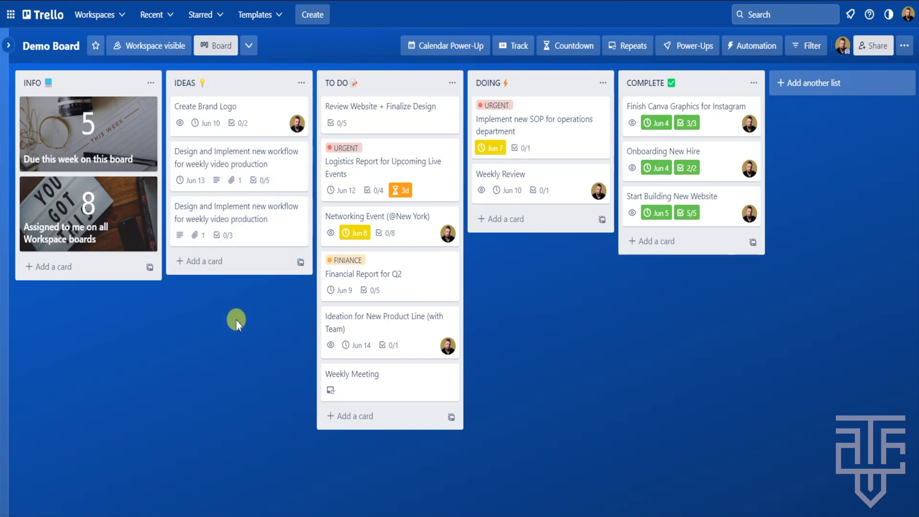
{"action": "left_click", "coordinate": [229, 159]}
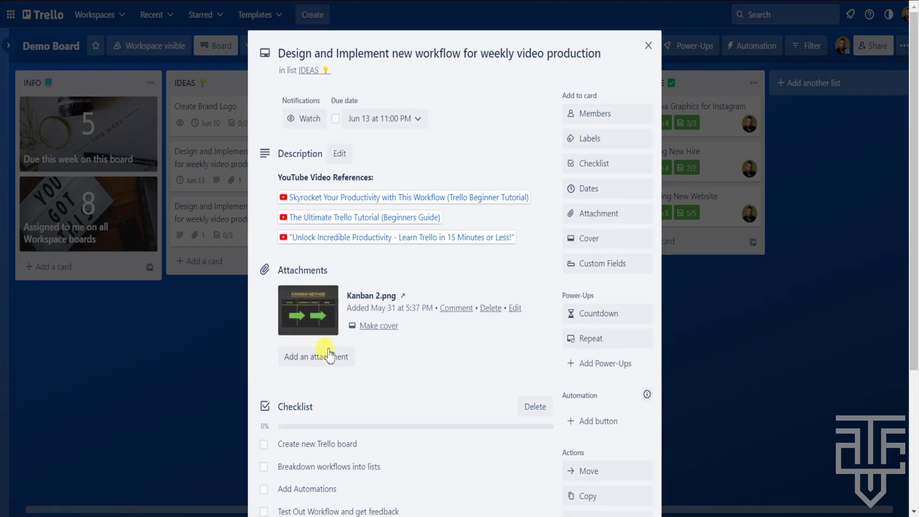
{"action": "left_click", "coordinate": [647, 45]}
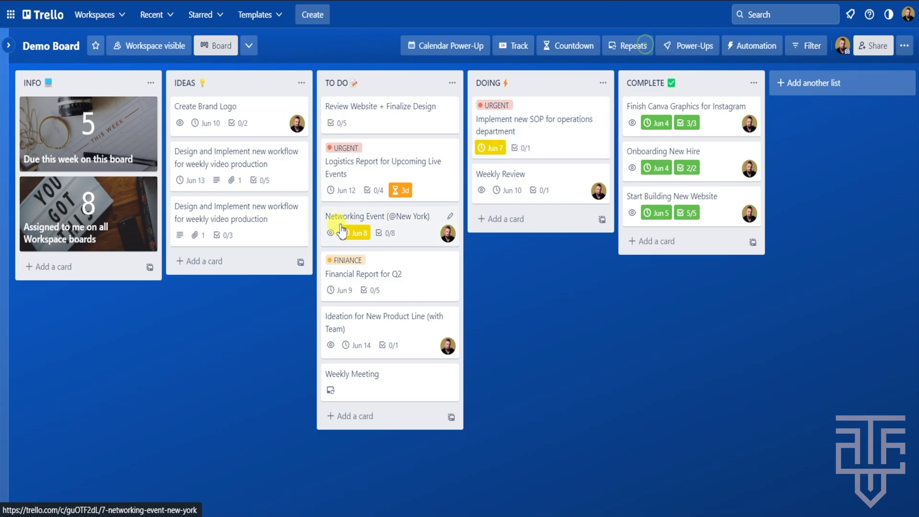
{"action": "left_click", "coordinate": [246, 219]}
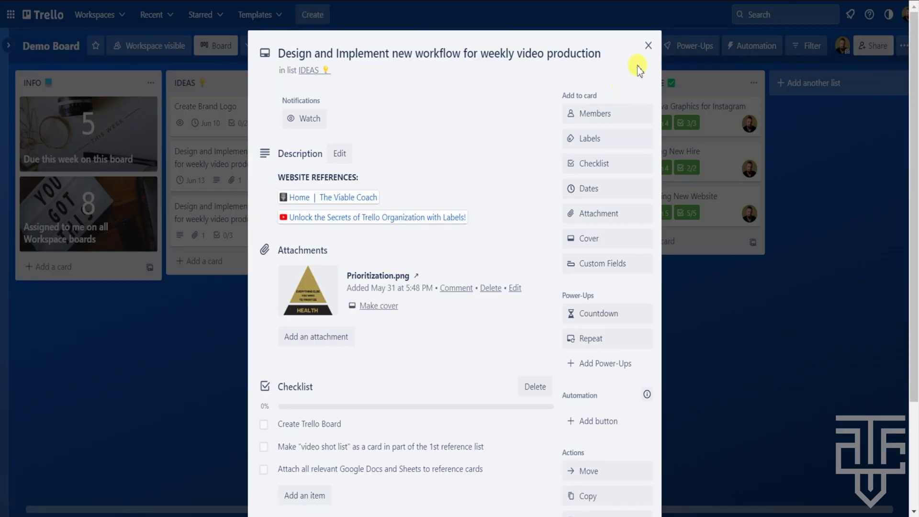
{"action": "left_click", "coordinate": [648, 45]}
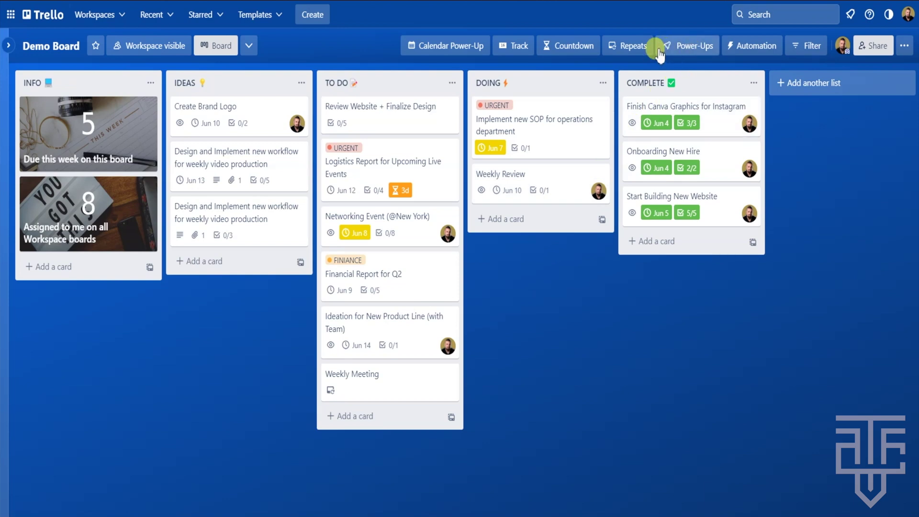
Step: Search 'card num', add Card Numbers by Reenhanced to Demo Board, and close the directory
{"action": "left_click", "coordinate": [692, 48]}
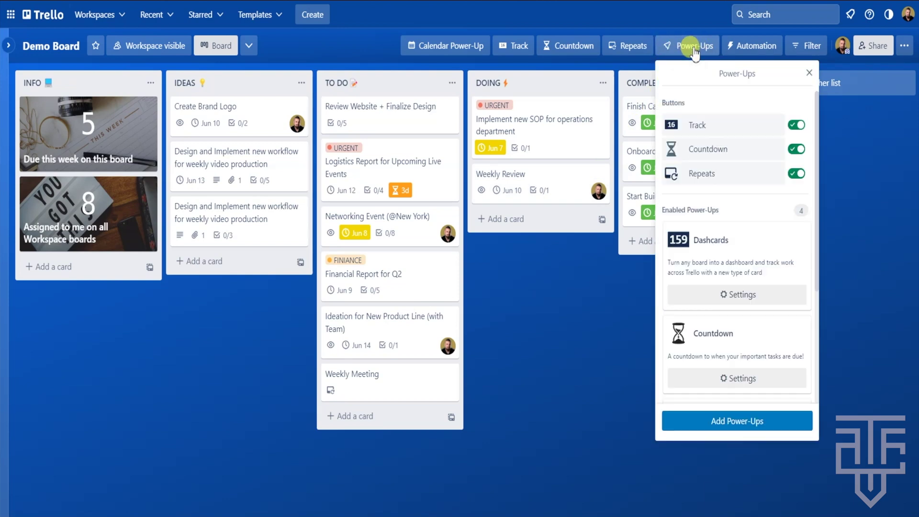
{"action": "left_click", "coordinate": [727, 424]}
{"action": "left_click", "coordinate": [186, 196]}
{"action": "type", "text": "ca"}
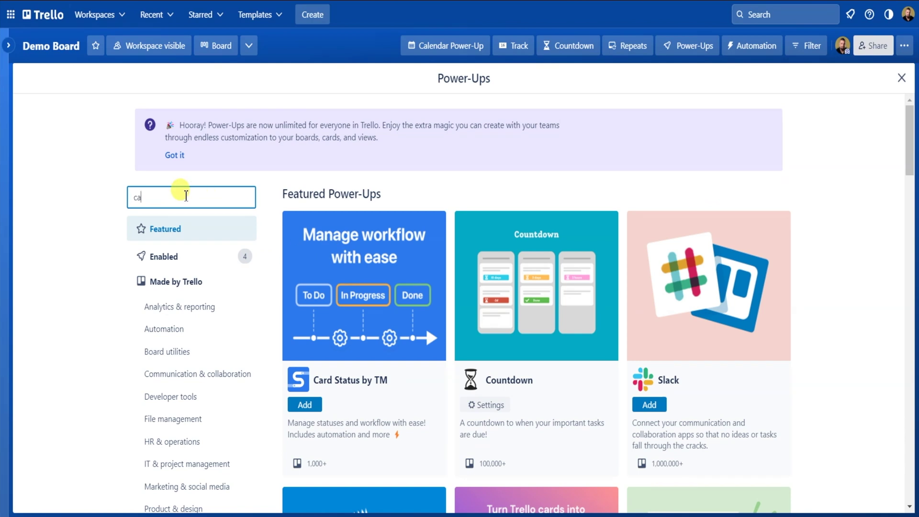
{"action": "type", "text": "rd num"}
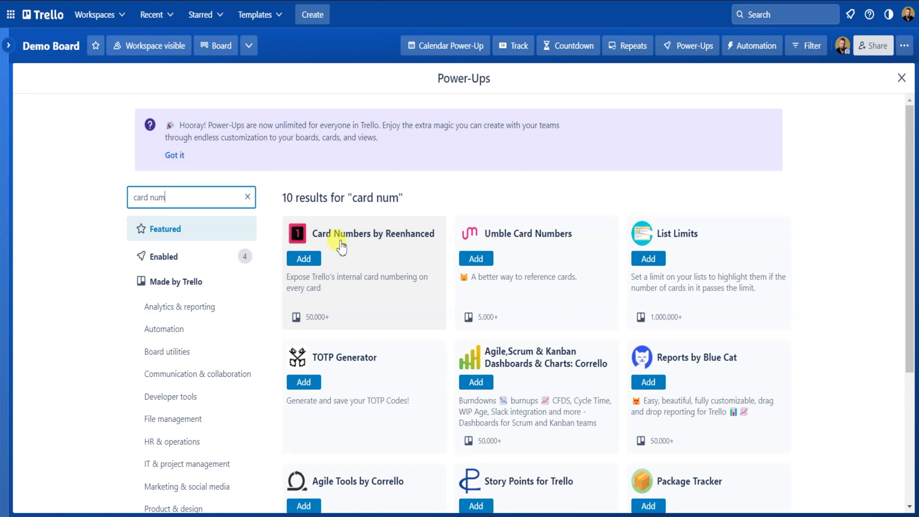
{"action": "left_click", "coordinate": [306, 258]}
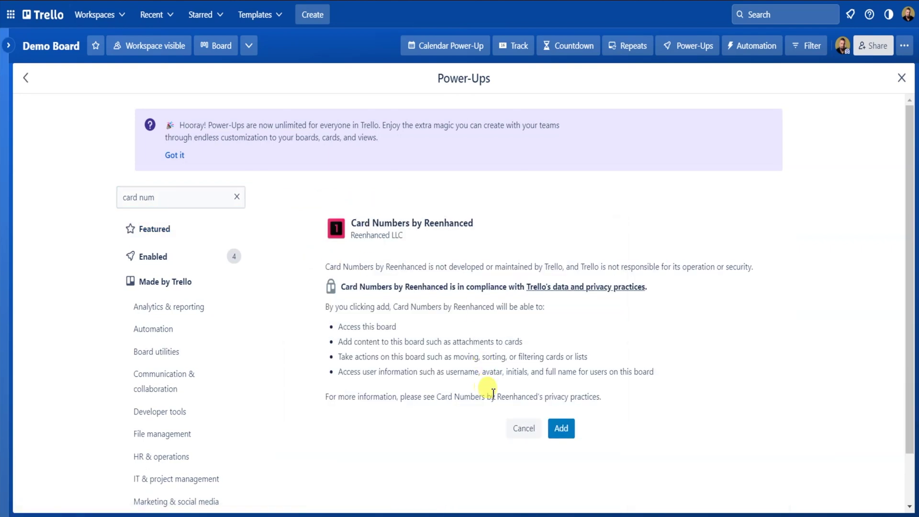
{"action": "left_click", "coordinate": [561, 429]}
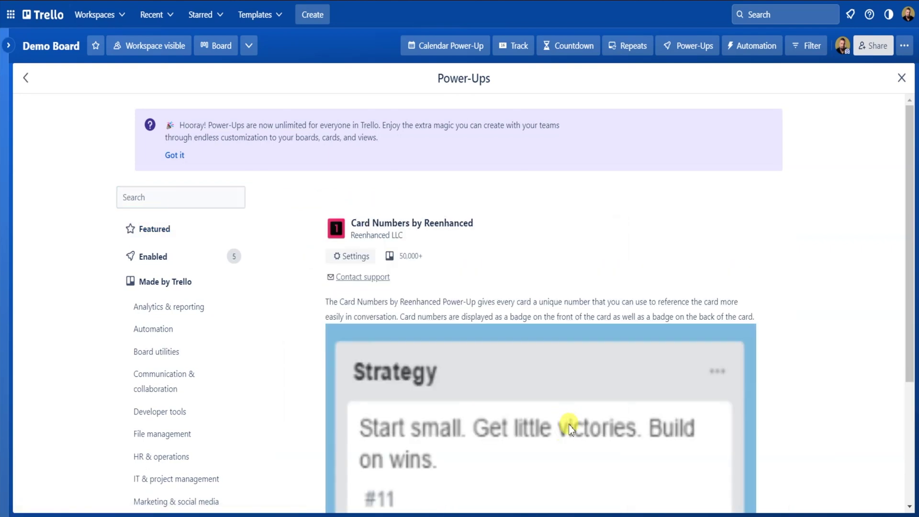
{"action": "left_click", "coordinate": [902, 79]}
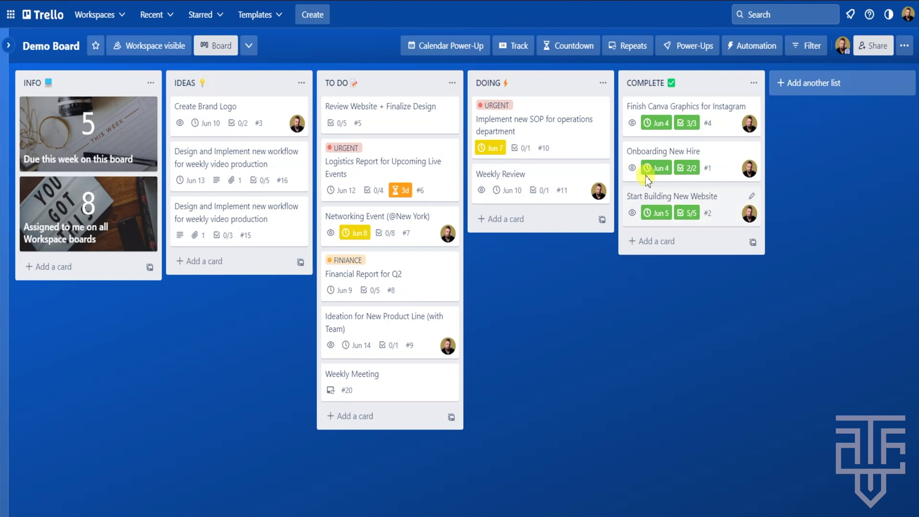
{"action": "left_click", "coordinate": [690, 48]}
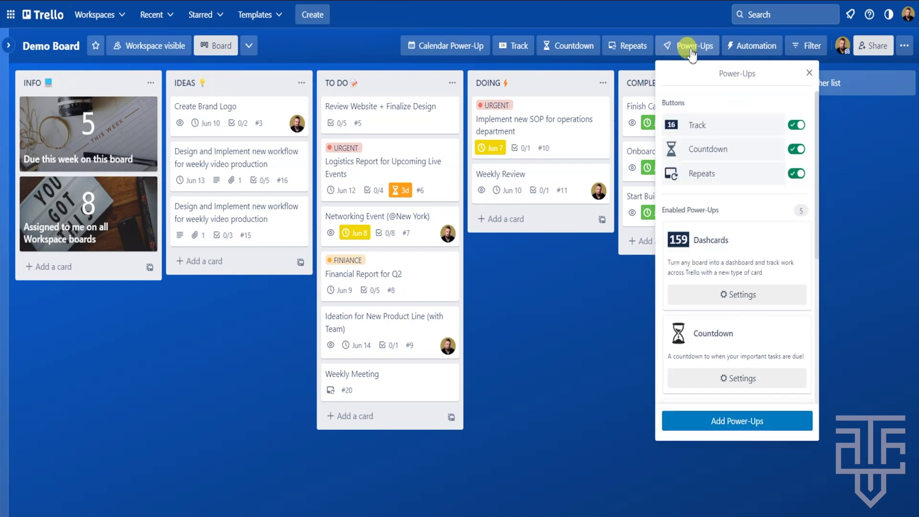
{"action": "scroll", "coordinate": [694, 210], "scroll_direction": "down", "scroll_amount": 5}
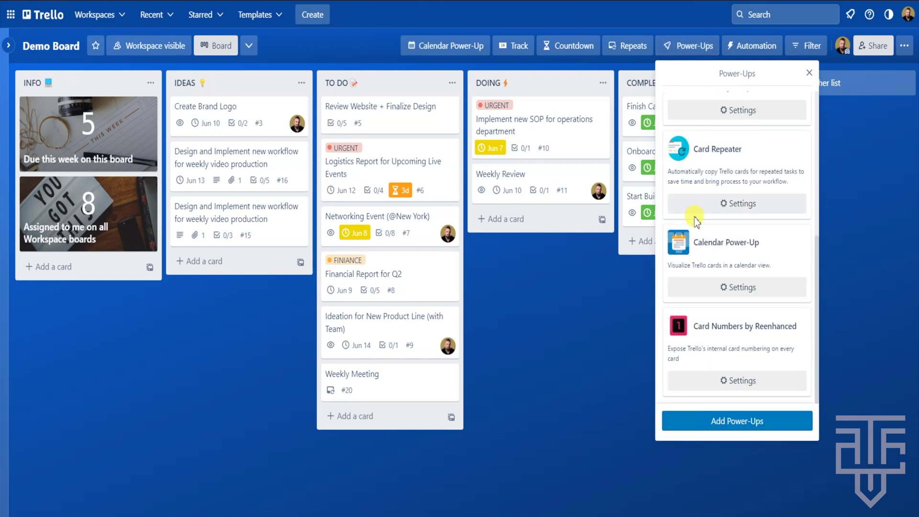
{"action": "left_click", "coordinate": [725, 381]}
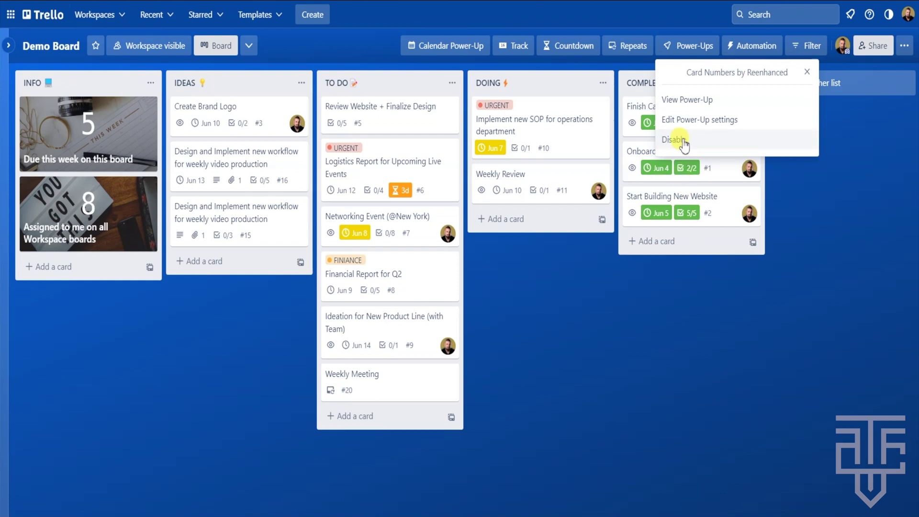
{"action": "left_click", "coordinate": [808, 73]}
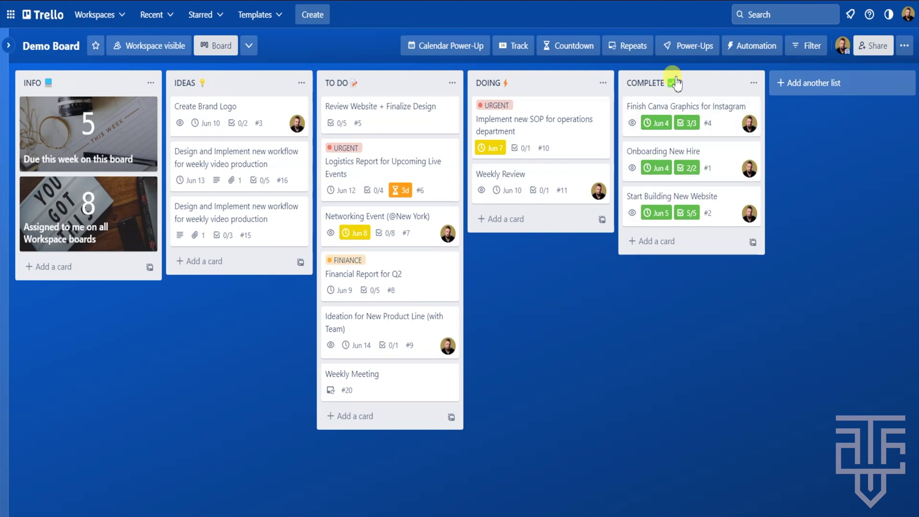
Step: Search 'bulk actions', add and confirm the Bulk Actions power-up, then dismiss its intro
{"action": "left_click", "coordinate": [675, 48]}
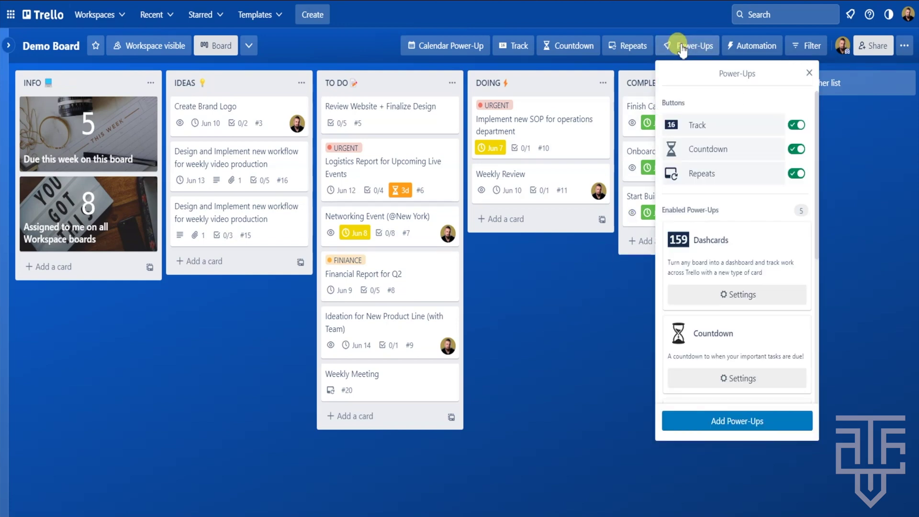
{"action": "left_click", "coordinate": [725, 425]}
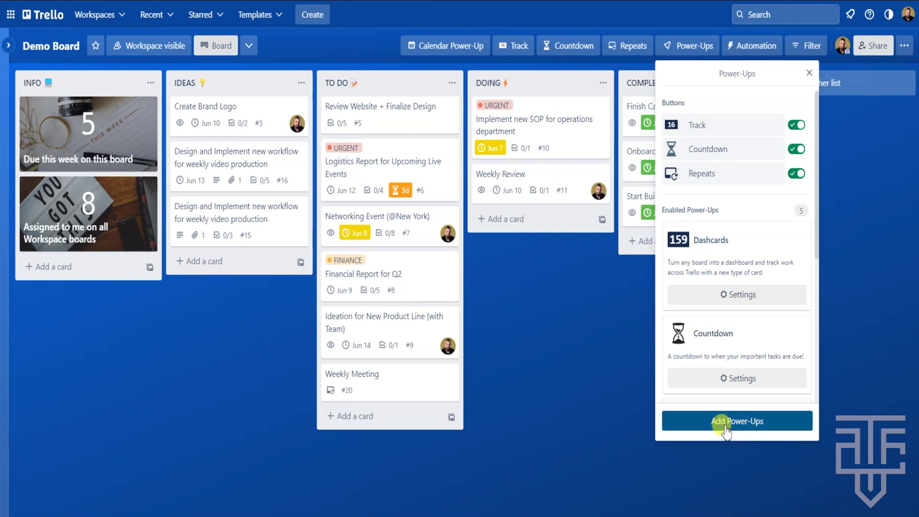
{"action": "type", "text": "b"}
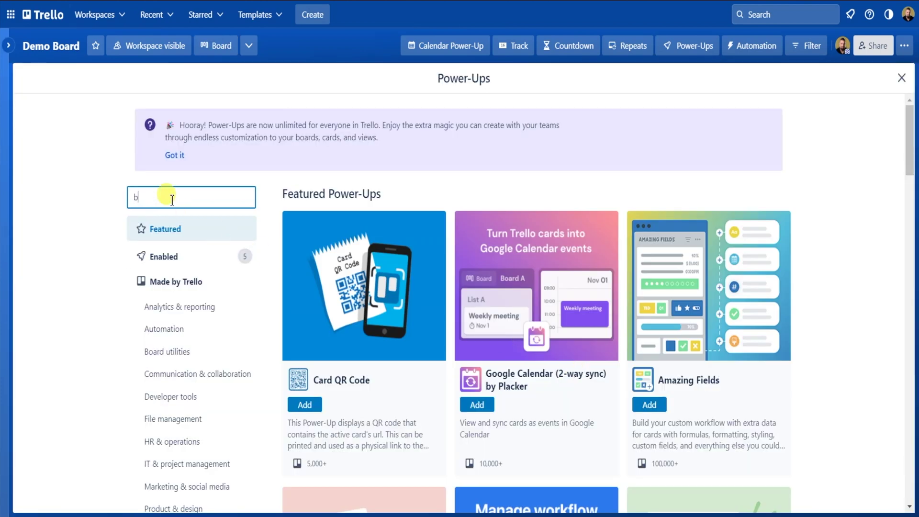
{"action": "type", "text": "ulk actions"}
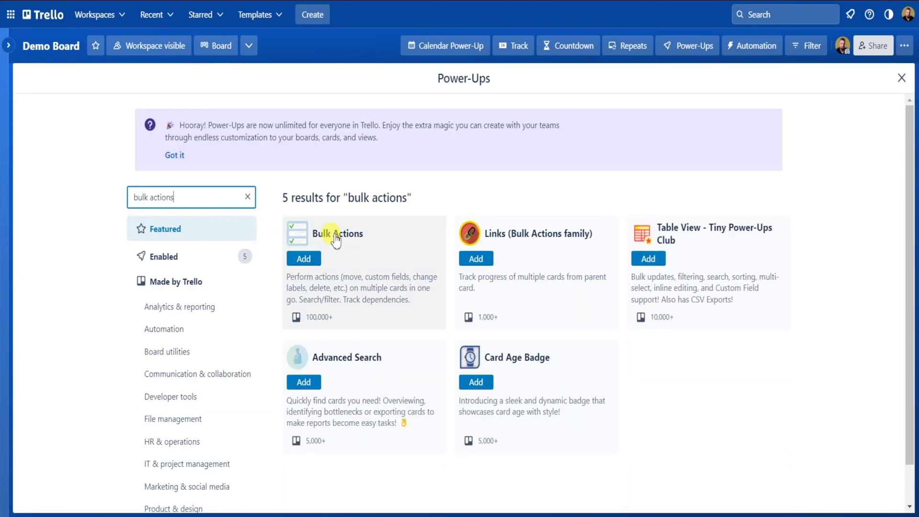
{"action": "left_click", "coordinate": [306, 259]}
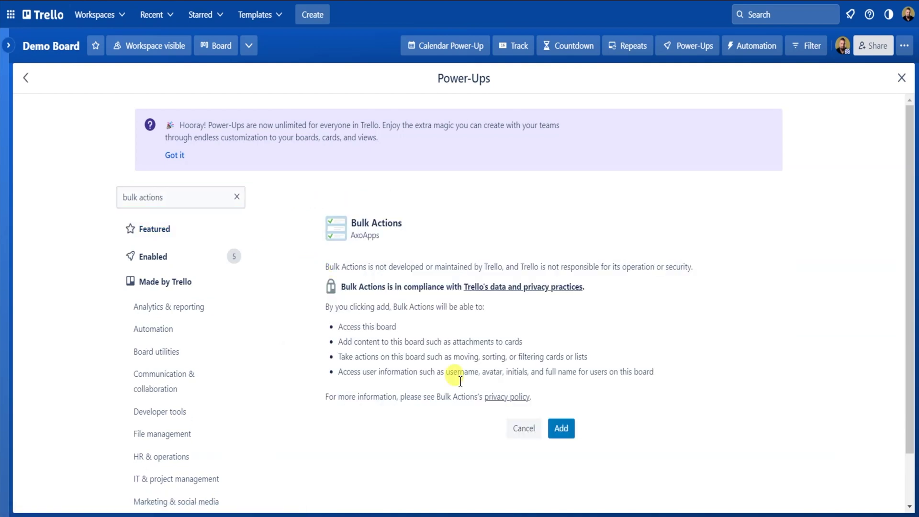
{"action": "left_click", "coordinate": [565, 431]}
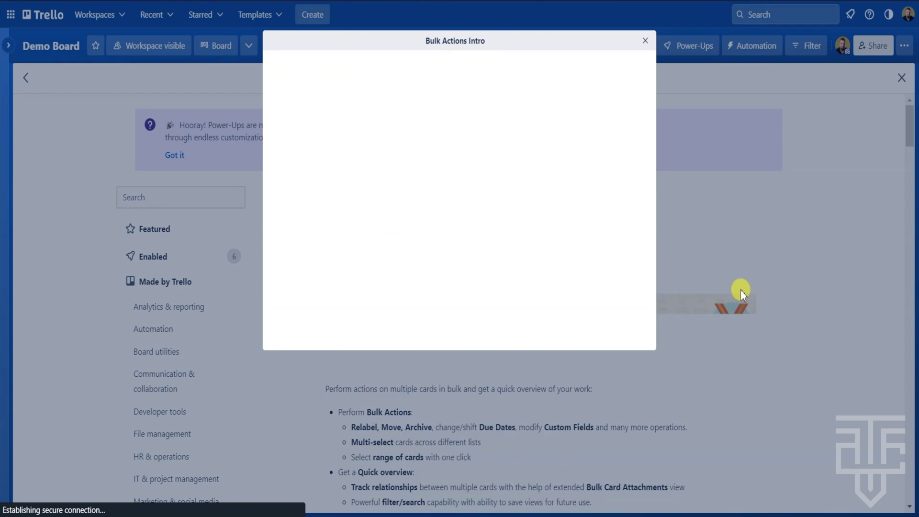
{"action": "left_click", "coordinate": [646, 41]}
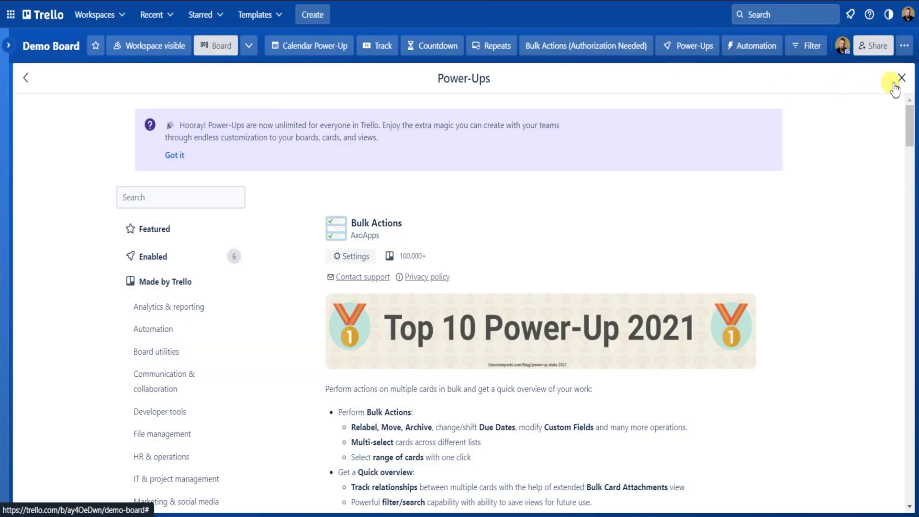
{"action": "left_click", "coordinate": [900, 78]}
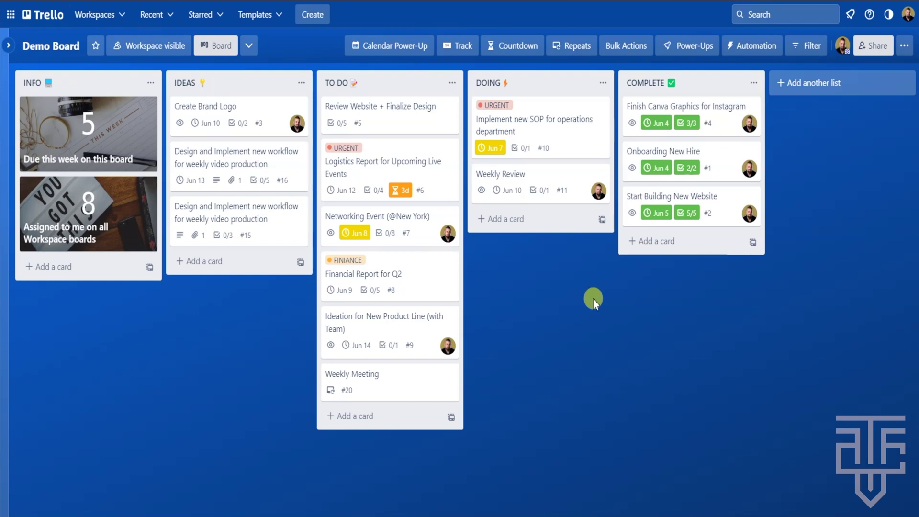
Step: Open Bulk Actions for Demo Board and accept its trial terms
{"action": "left_click", "coordinate": [627, 46]}
{"action": "left_click", "coordinate": [391, 329]}
{"action": "left_click", "coordinate": [408, 357]}
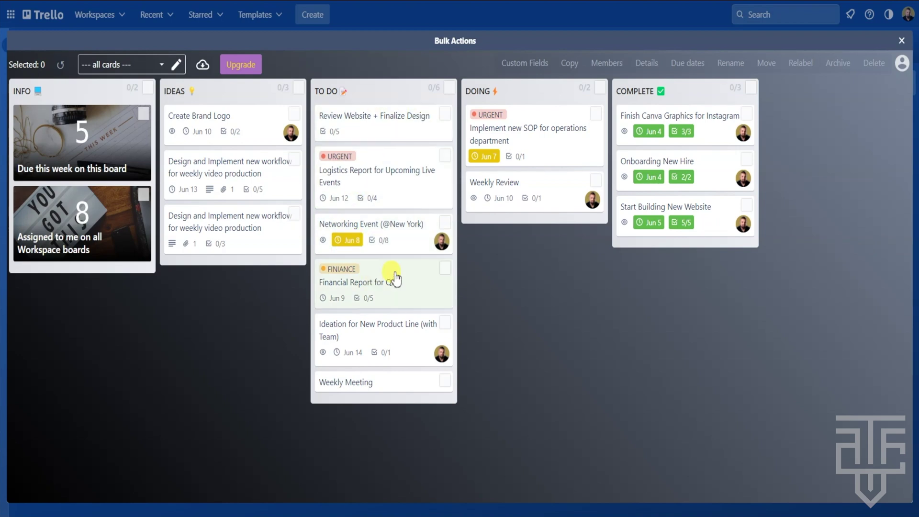
Step: Select Logistics Report, Implement new SOP, Weekly Review and the first IDEAS workflow card
{"action": "left_click", "coordinate": [449, 88]}
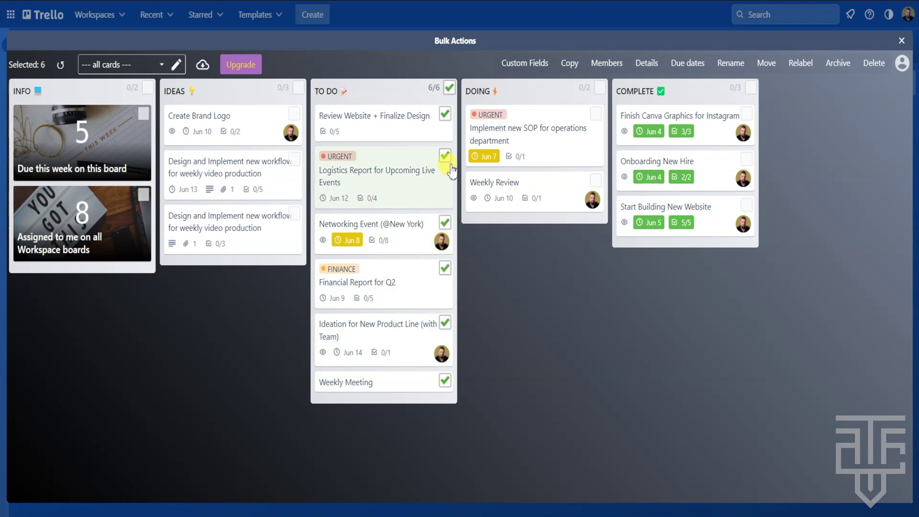
{"action": "mouse_move", "coordinate": [452, 138]}
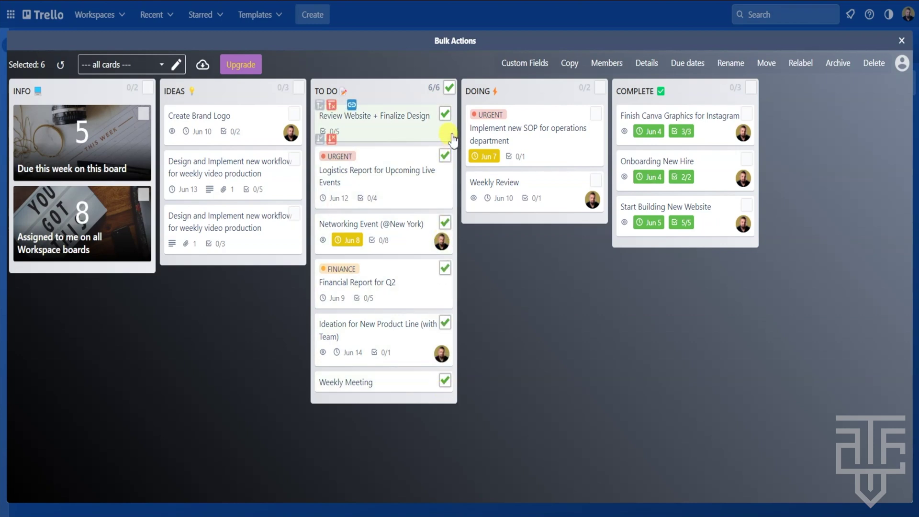
{"action": "left_click", "coordinate": [445, 222]}
{"action": "left_click", "coordinate": [444, 223]}
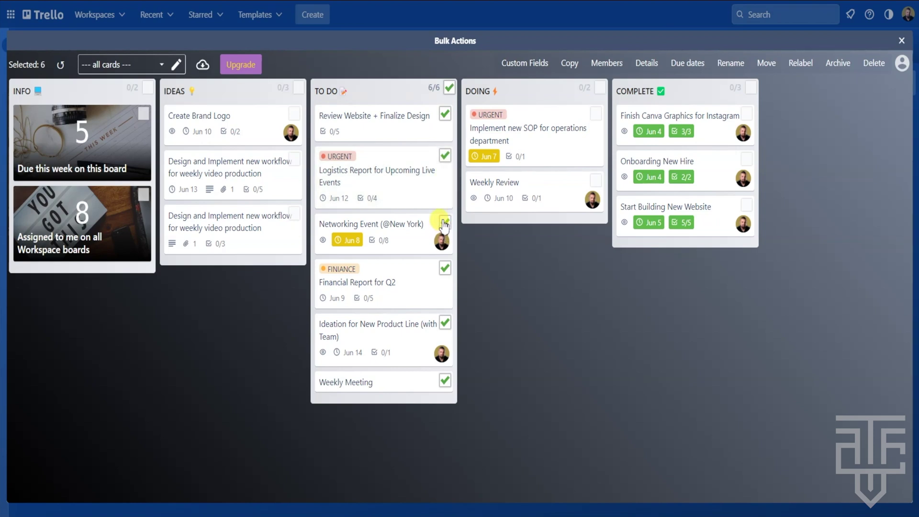
{"action": "left_click", "coordinate": [449, 87]}
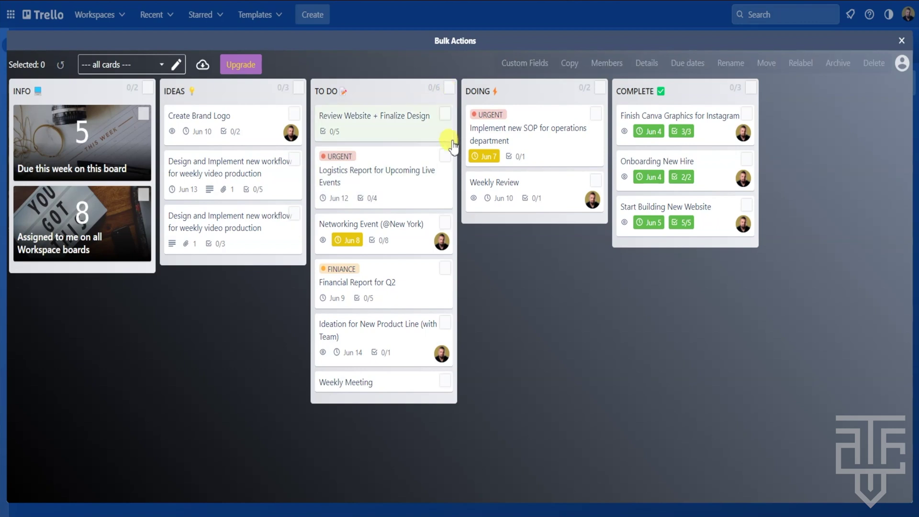
{"action": "left_click", "coordinate": [445, 156]}
{"action": "left_click", "coordinate": [596, 113]}
{"action": "left_click", "coordinate": [595, 180]}
{"action": "left_click", "coordinate": [294, 159]}
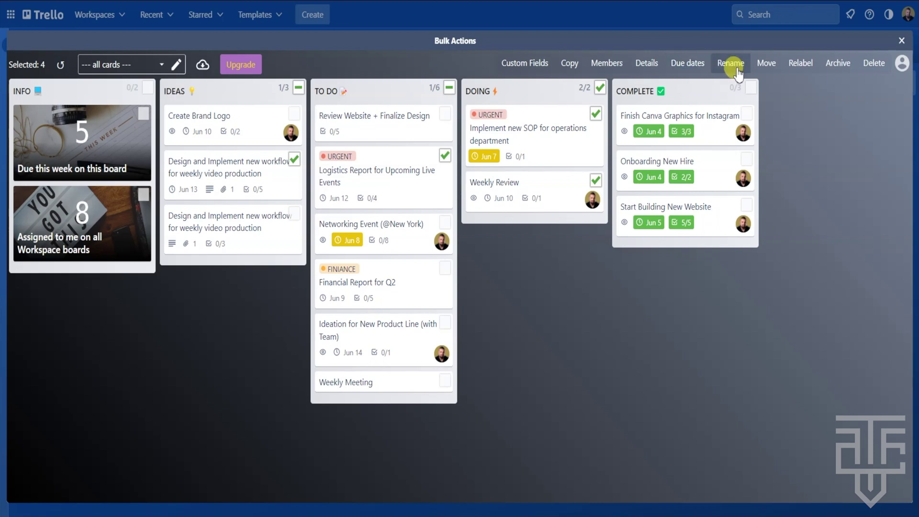
Step: Shift the four selected cards' due dates 3 days later with Change Due Dates
{"action": "left_click", "coordinate": [687, 65]}
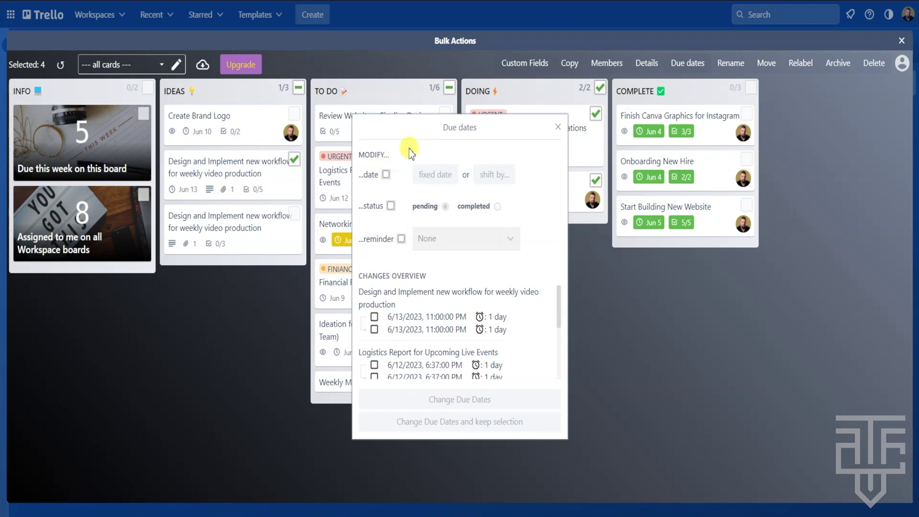
{"action": "left_click", "coordinate": [386, 174]}
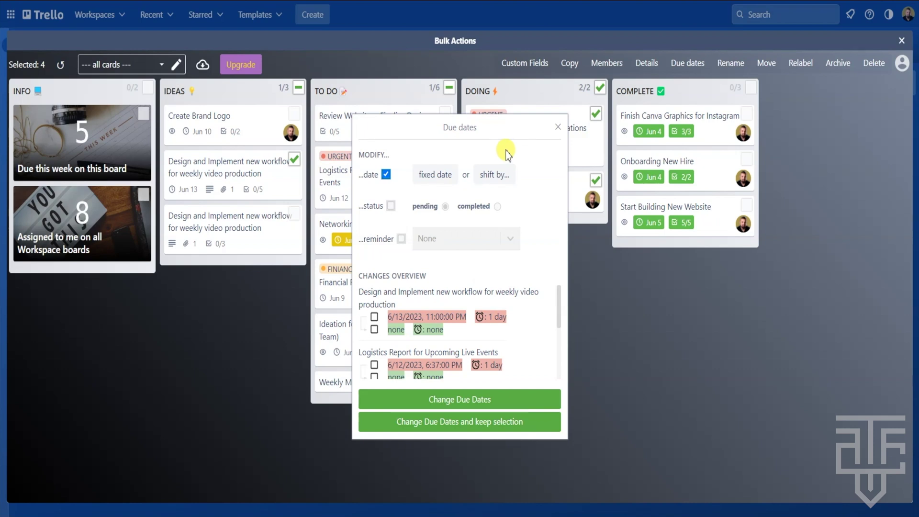
{"action": "left_click", "coordinate": [498, 175]}
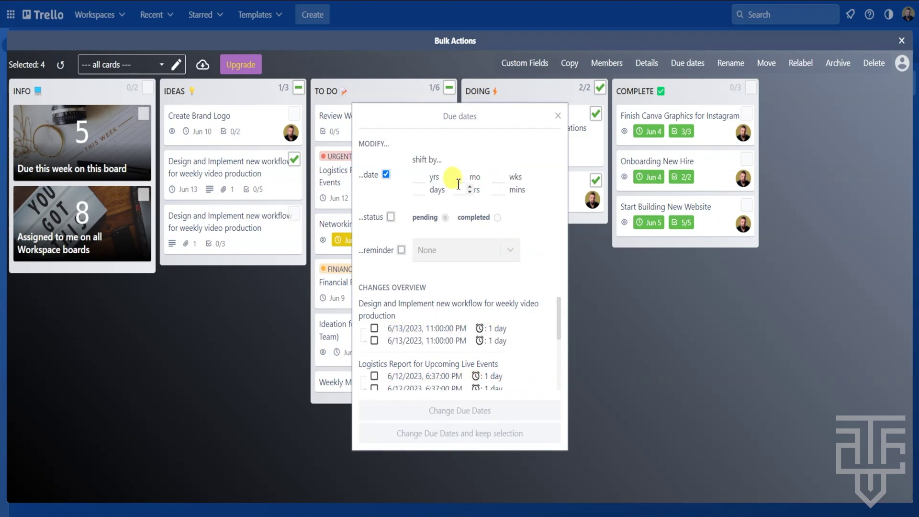
{"action": "left_click", "coordinate": [419, 190]}
{"action": "type", "text": "1"}
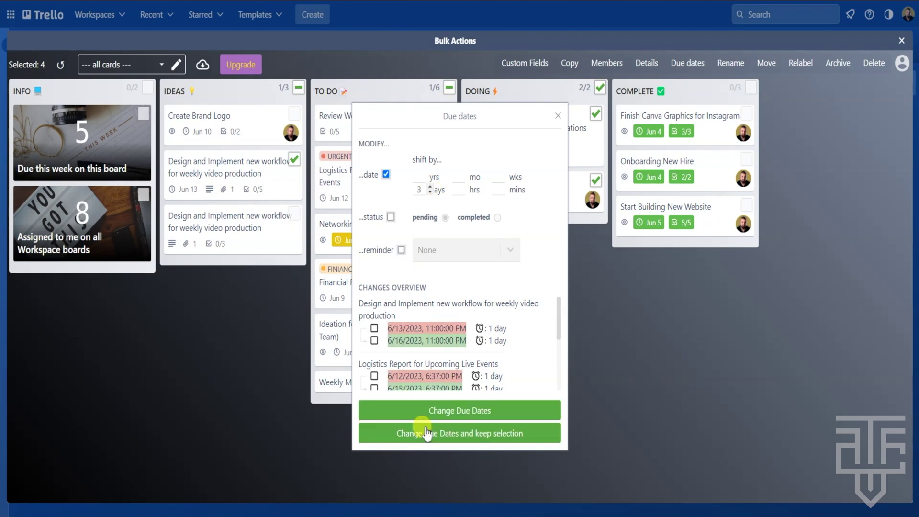
{"action": "left_click_drag", "start_coordinate": [558, 318], "coordinate": [558, 375]}
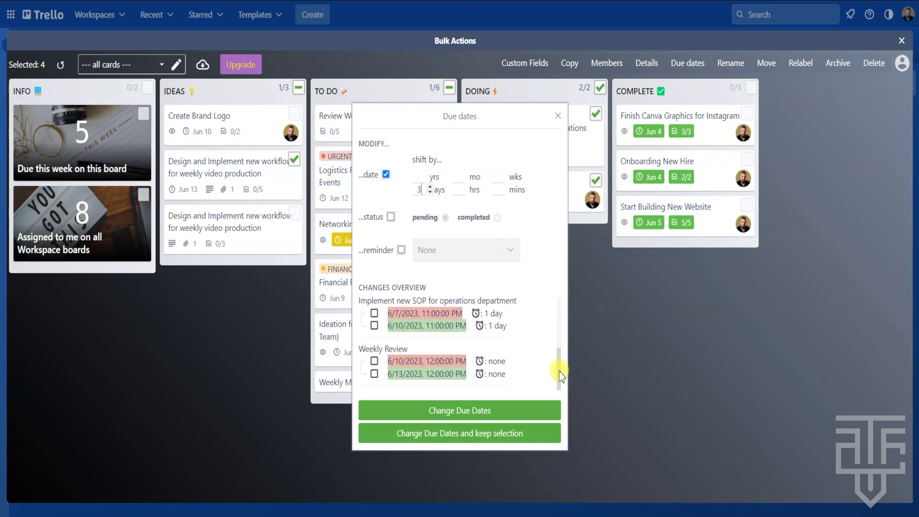
{"action": "left_click", "coordinate": [454, 413]}
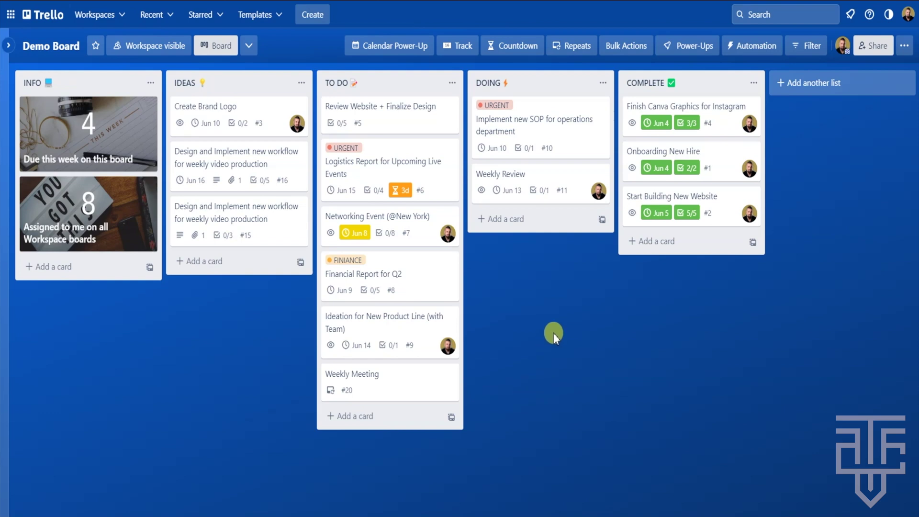
Step: Add the List Limits power-up from the Made by Trello directory and return to the board
{"action": "left_click", "coordinate": [692, 48]}
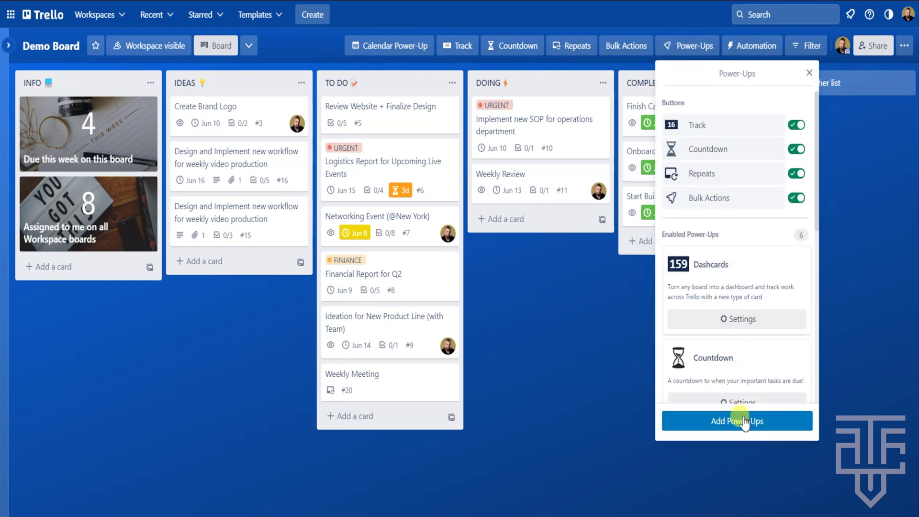
{"action": "left_click", "coordinate": [714, 427]}
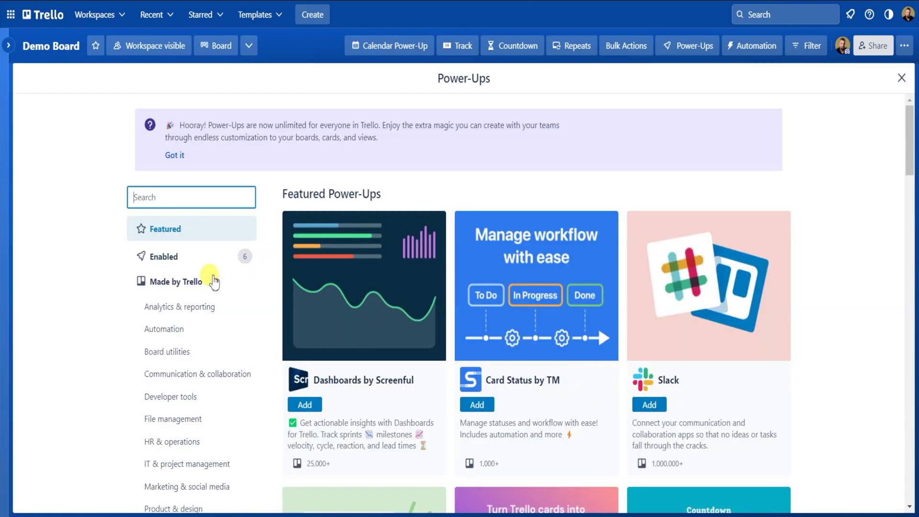
{"action": "left_click", "coordinate": [189, 287]}
{"action": "scroll", "coordinate": [348, 250], "scroll_direction": "down", "scroll_amount": 8}
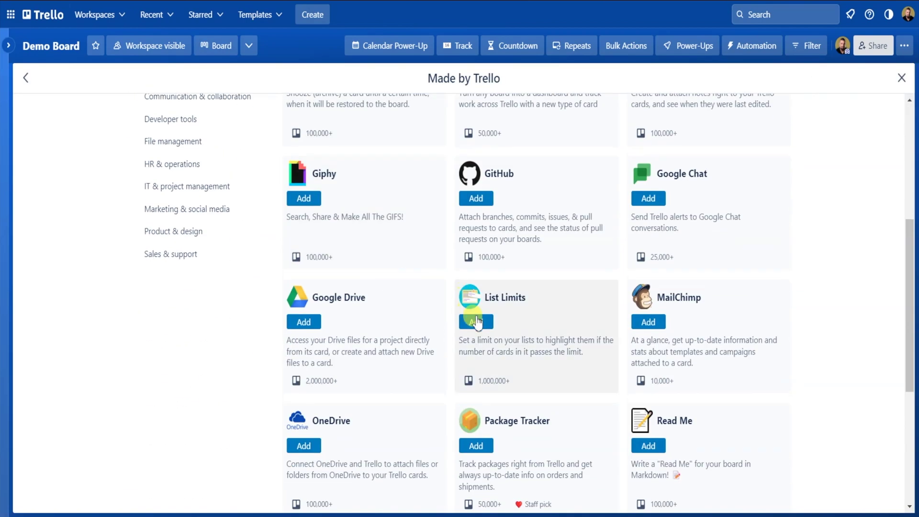
{"action": "left_click", "coordinate": [488, 245]}
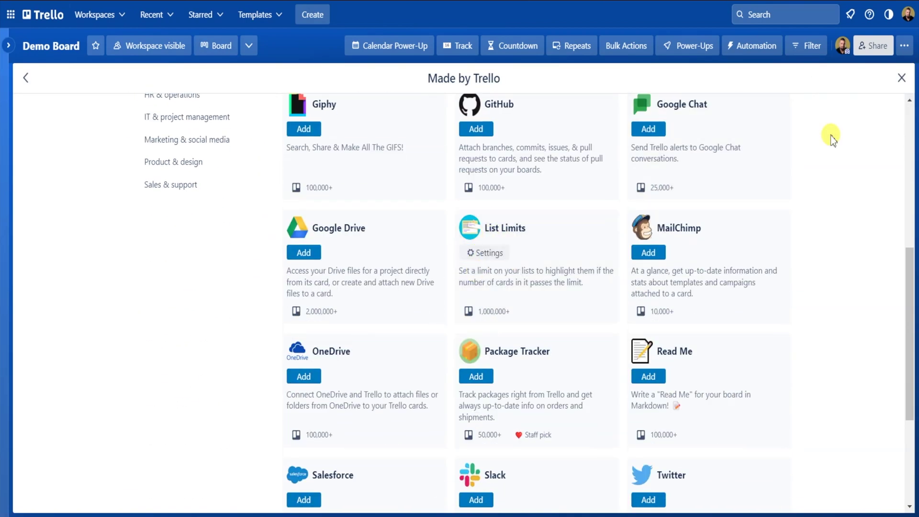
{"action": "left_click", "coordinate": [900, 81]}
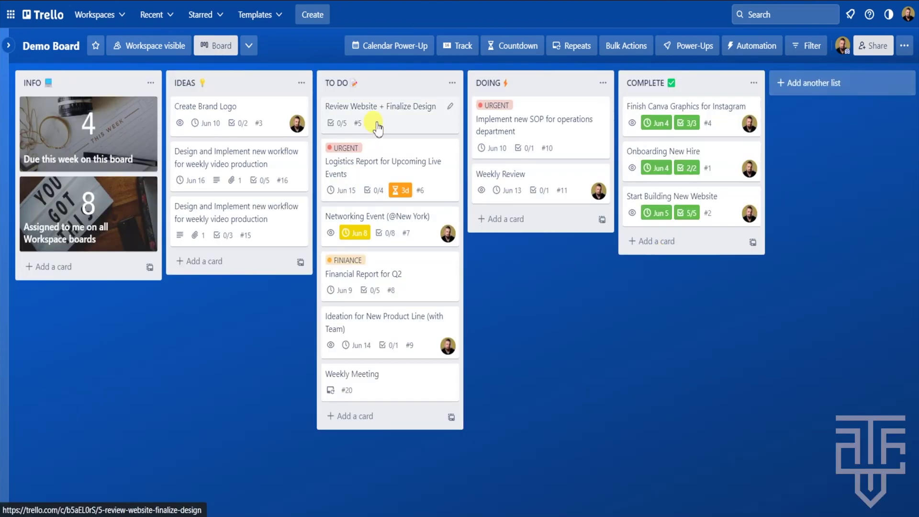
Step: Set and save a maximum of 5 cards for the TO DO list
{"action": "left_click", "coordinate": [450, 86]}
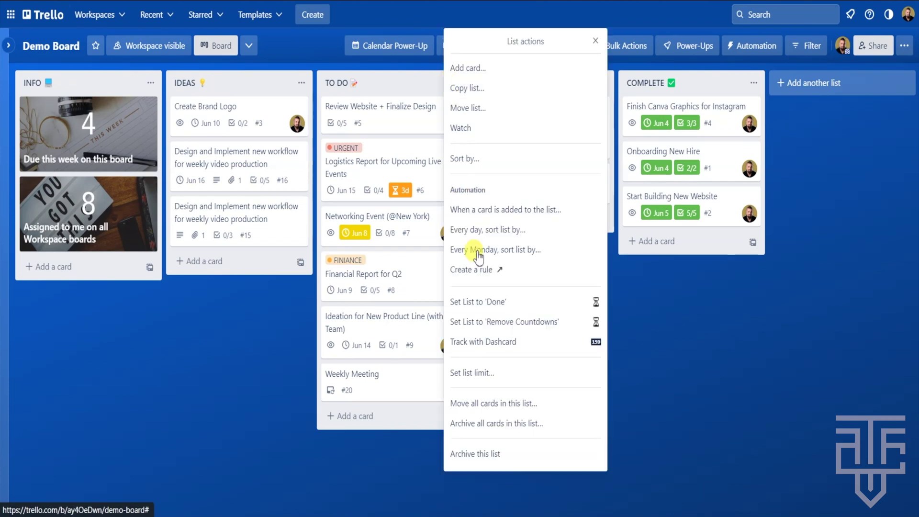
{"action": "left_click", "coordinate": [479, 378]}
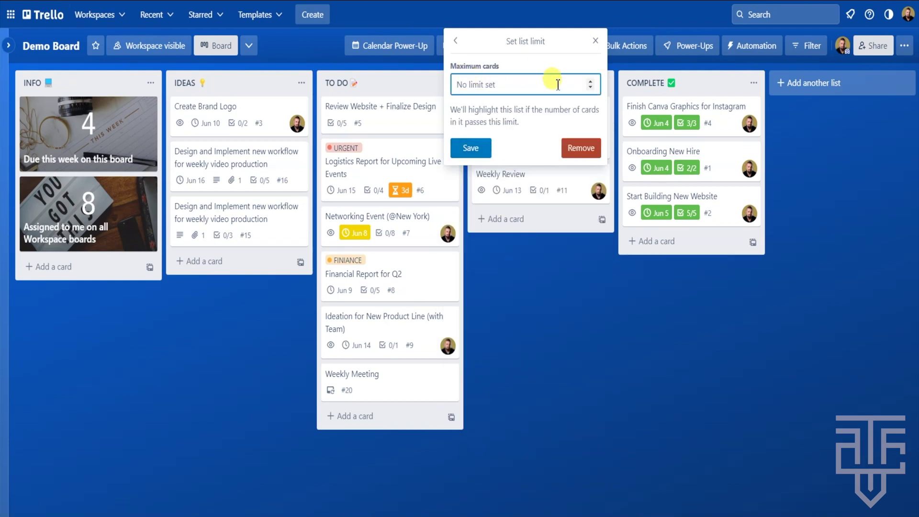
{"action": "left_click", "coordinate": [591, 82]}
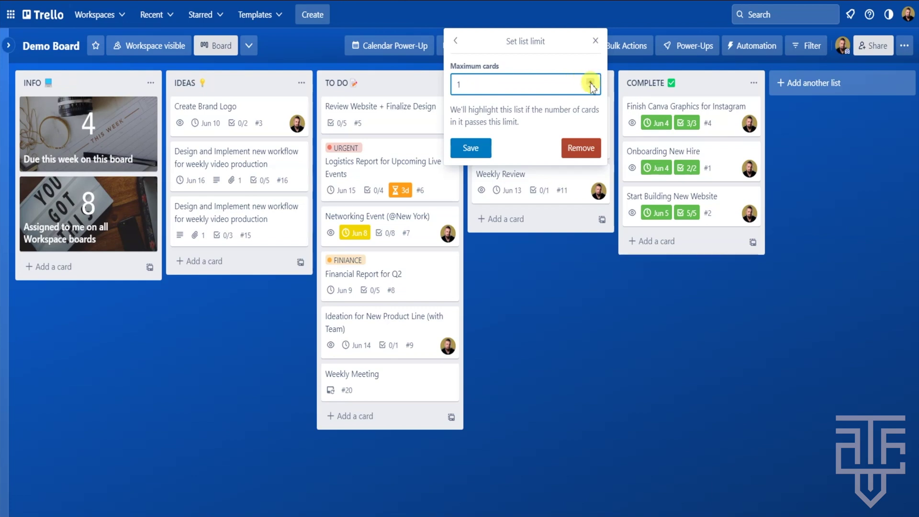
{"action": "left_click", "coordinate": [591, 82]}
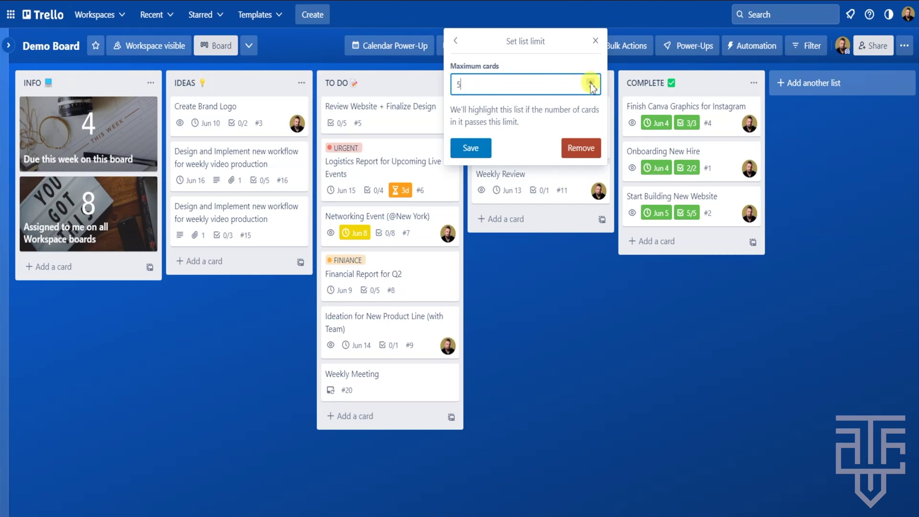
{"action": "left_click", "coordinate": [471, 150]}
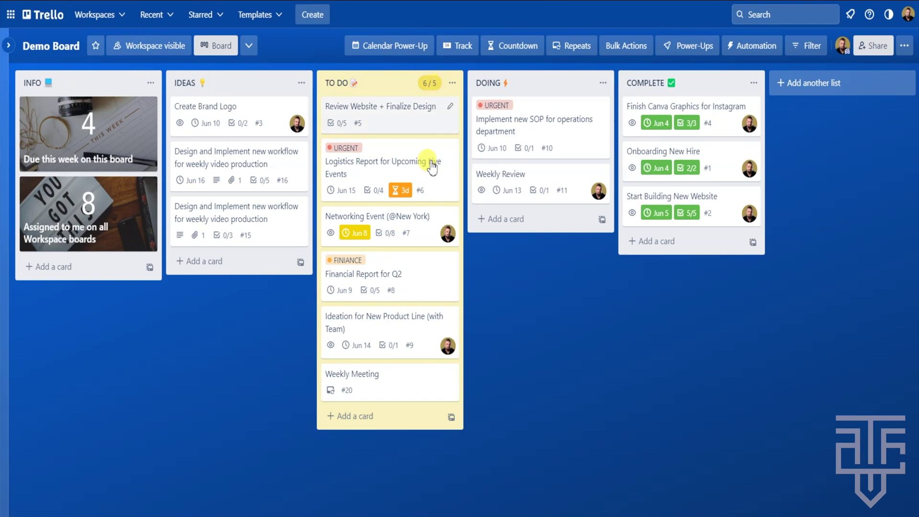
{"action": "left_click_drag", "start_coordinate": [400, 387], "coordinate": [259, 280]}
{"action": "mouse_move", "coordinate": [388, 318]}
{"action": "left_mouse_down"}
{"action": "mouse_move", "coordinate": [236, 297]}
{"action": "mouse_move", "coordinate": [265, 309]}
{"action": "mouse_move", "coordinate": [366, 314]}
{"action": "mouse_move", "coordinate": [383, 325]}
{"action": "left_mouse_up"}
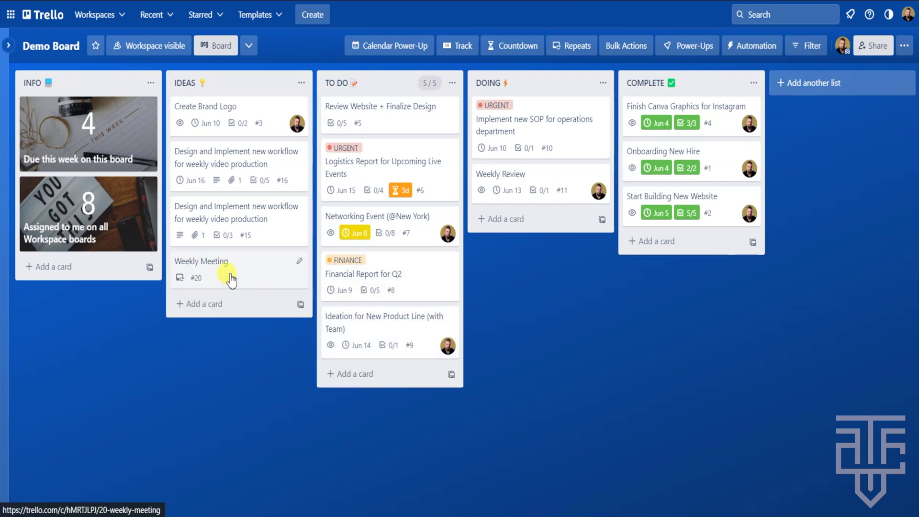
{"action": "left_click_drag", "start_coordinate": [232, 278], "coordinate": [375, 378]}
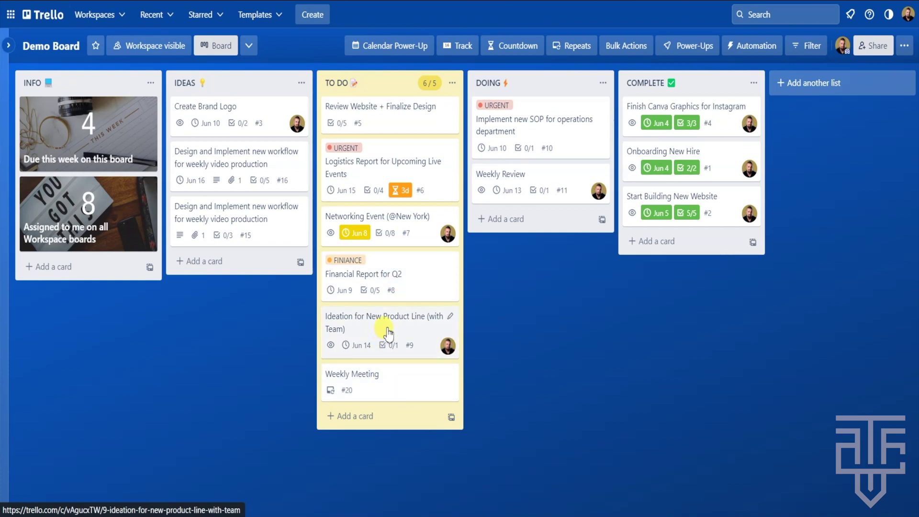
{"action": "mouse_move", "coordinate": [385, 324]}
{"action": "left_mouse_down"}
{"action": "mouse_move", "coordinate": [521, 234]}
{"action": "mouse_move", "coordinate": [350, 306]}
{"action": "mouse_move", "coordinate": [375, 334]}
{"action": "mouse_move", "coordinate": [236, 287]}
{"action": "mouse_move", "coordinate": [297, 307]}
{"action": "mouse_move", "coordinate": [380, 301]}
{"action": "mouse_move", "coordinate": [369, 331]}
{"action": "left_mouse_up"}
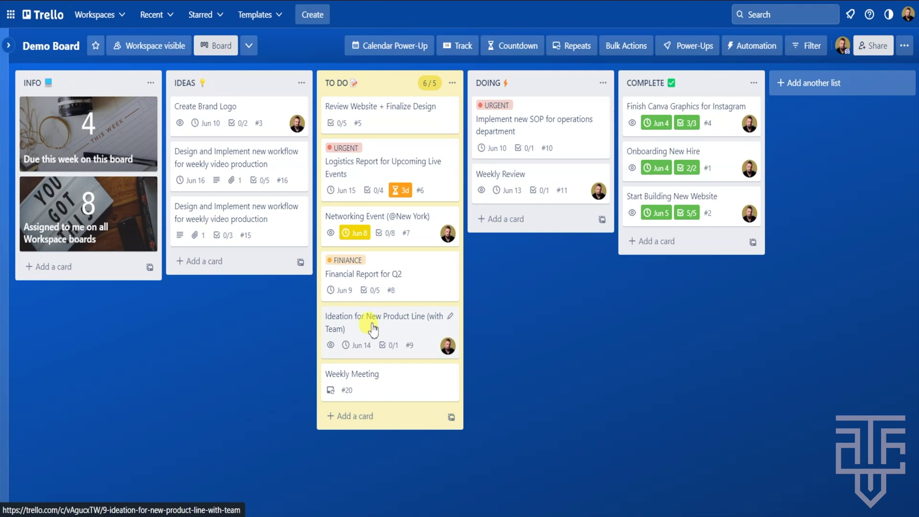